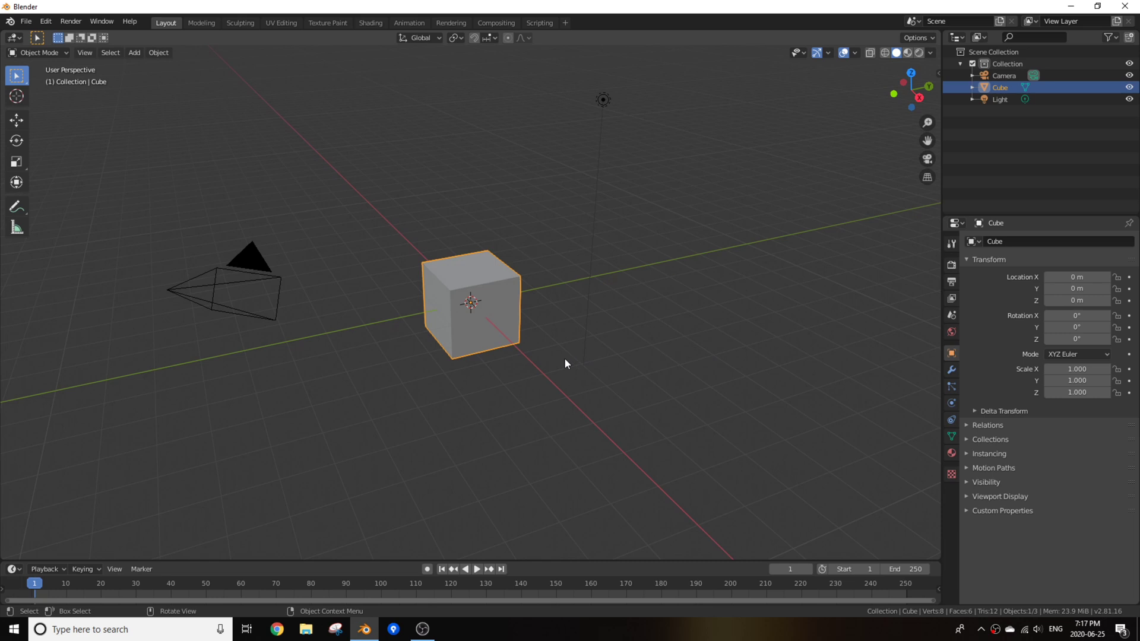
Delete the default cube and add a plane at the origin.
{"action": "key", "text": "x"}
{"action": "left_click", "coordinate": [539, 248]}
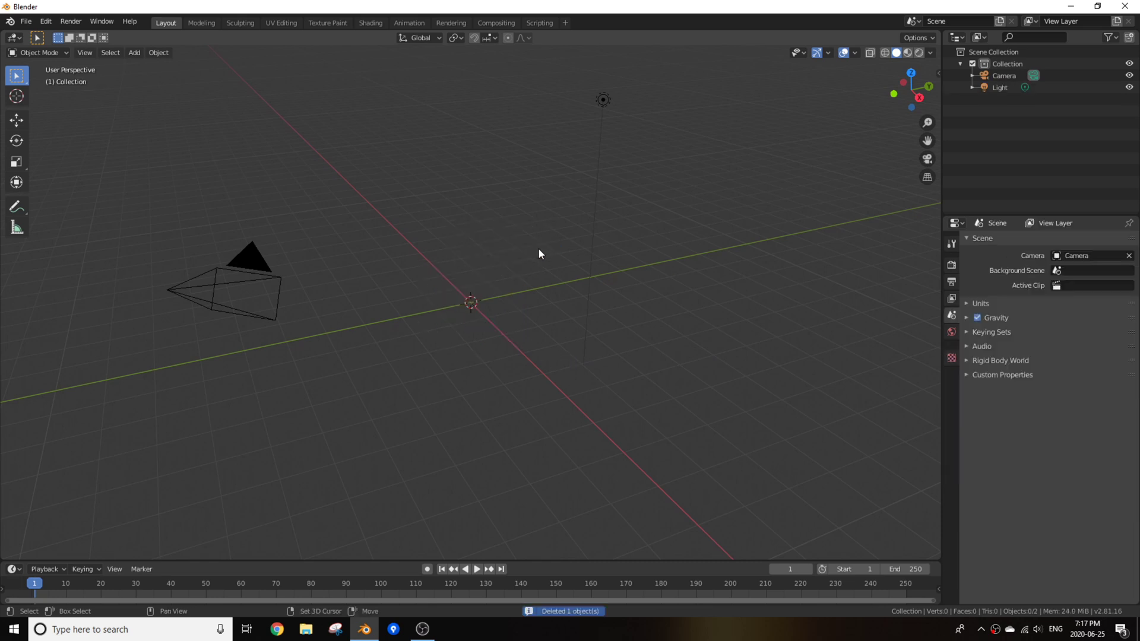
{"action": "key", "text": "shift+a"}
{"action": "mouse_move", "coordinate": [539, 248]}
{"action": "left_click", "coordinate": [576, 254]}
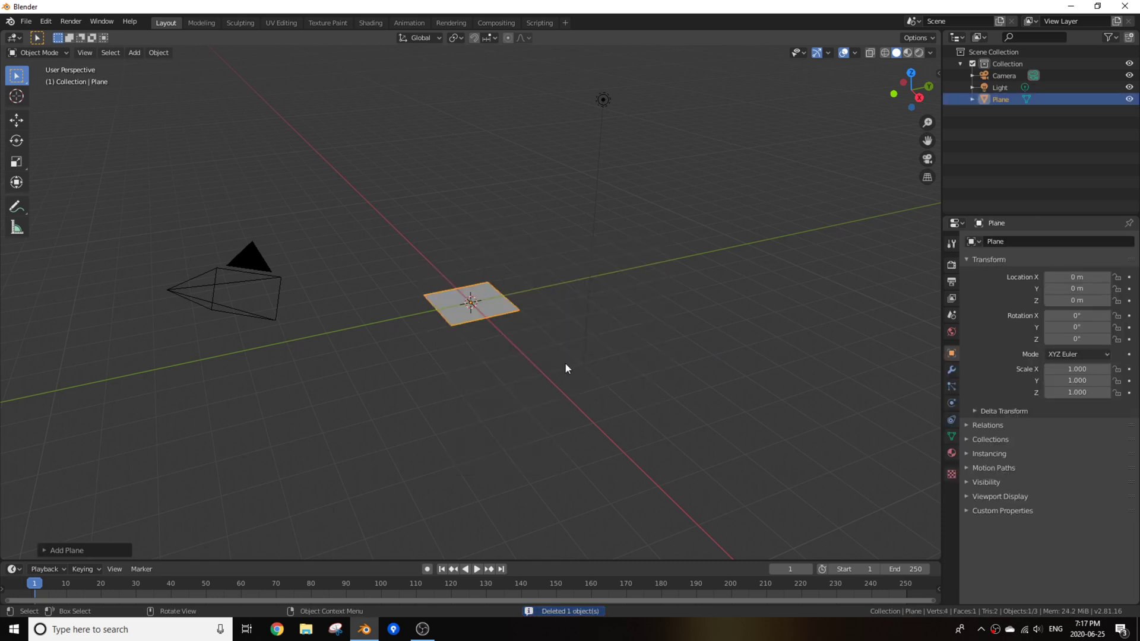
Subdivide the plane repeatedly in Edit Mode into a dense mesh, then return to Object Mode.
{"action": "key", "text": "Tab"}
{"action": "scroll", "coordinate": [503, 329], "scroll_direction": "up", "scroll_amount": 5}
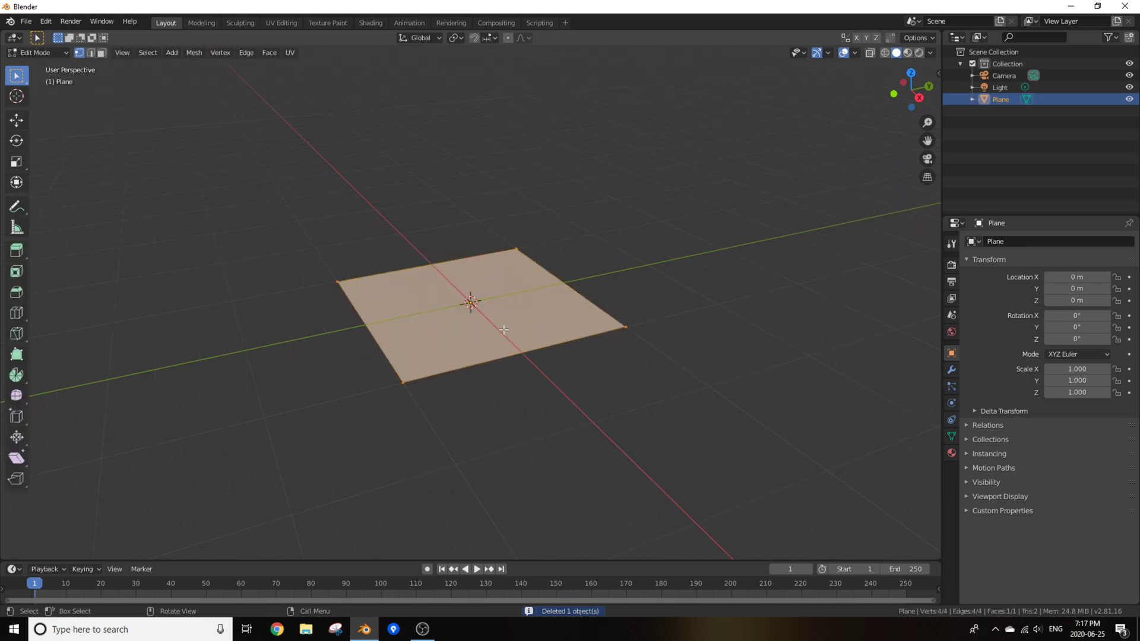
{"action": "middle_click_drag", "start_coordinate": [503, 330], "coordinate": [493, 357]}
{"action": "right_click", "coordinate": [493, 357]}
{"action": "left_click", "coordinate": [499, 362]}
{"action": "key", "text": "shift+r"}
{"action": "key", "text": "shift+r"}
{"action": "key", "text": "shift+r"}
{"action": "key", "text": "shift+r"}
{"action": "key", "text": "shift+r"}
{"action": "key", "text": "shift+r"}
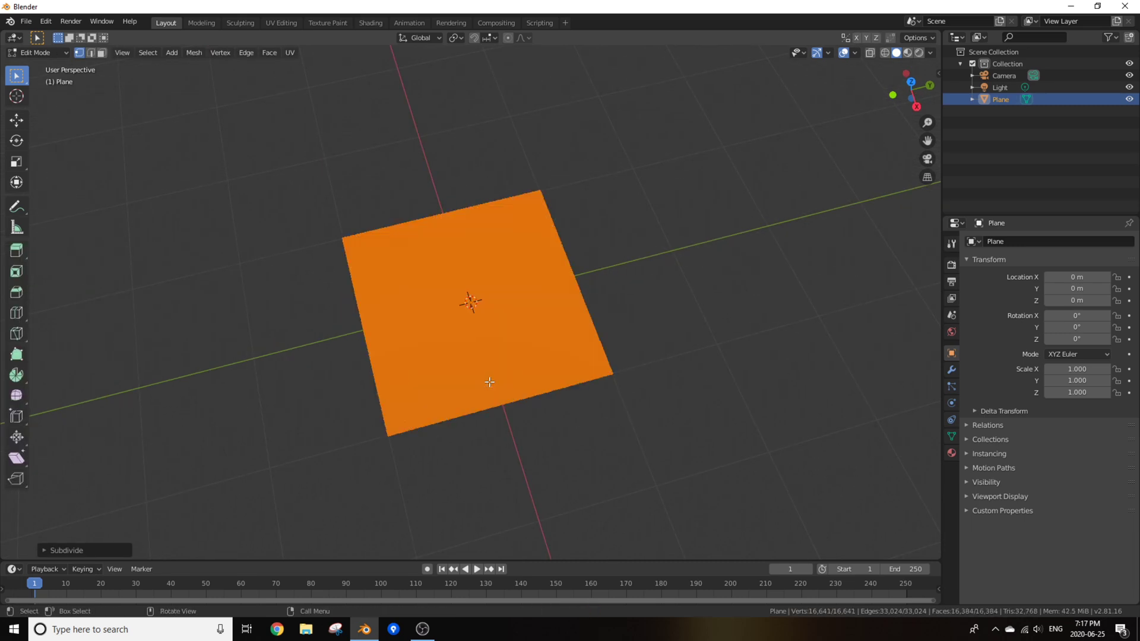
{"action": "key", "text": "Tab"}
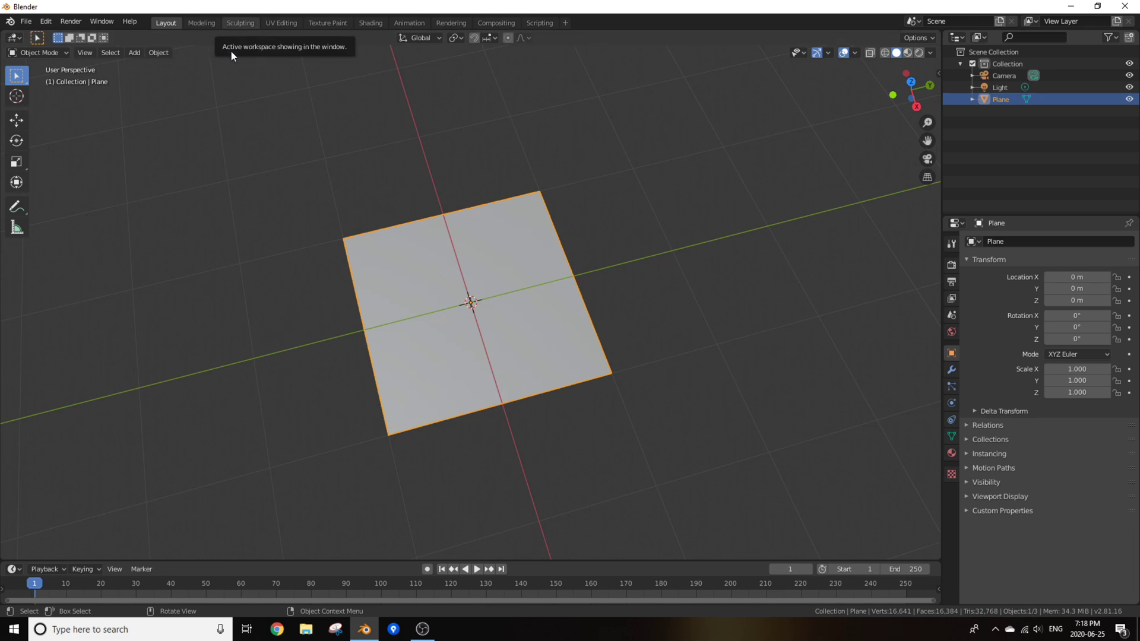
Switch to the Sculpting workspace and select the Inflate brush.
{"action": "left_click", "coordinate": [239, 24]}
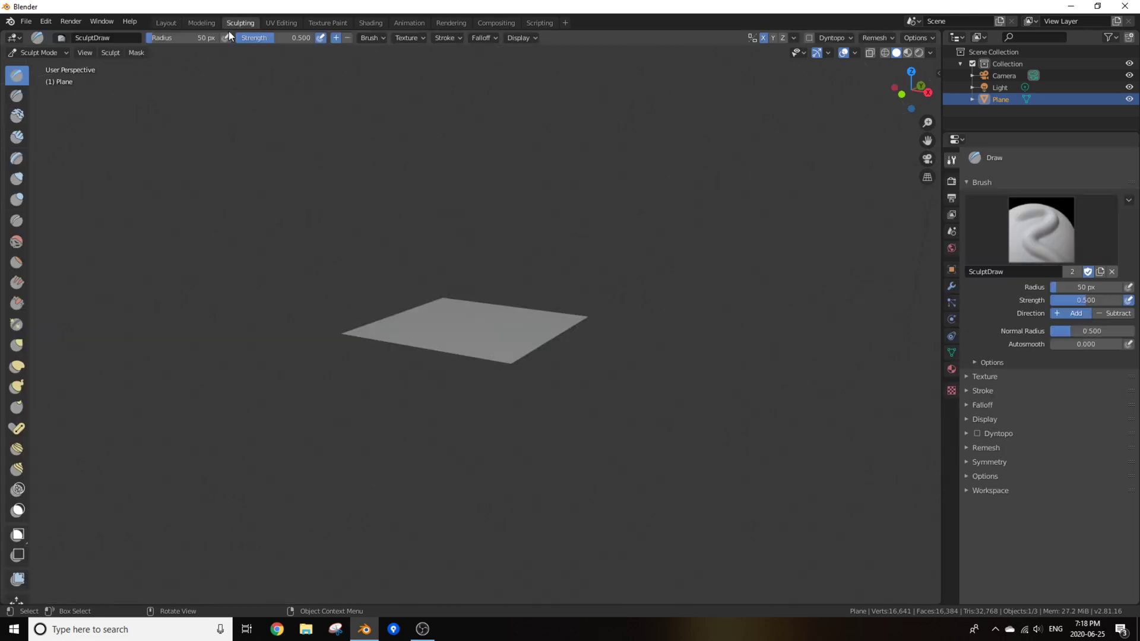
{"action": "mouse_move", "coordinate": [296, 178]}
{"action": "middle_mouse_down"}
{"action": "mouse_move", "coordinate": [400, 305]}
{"action": "mouse_move", "coordinate": [42, 194]}
{"action": "middle_mouse_up"}
{"action": "left_click", "coordinate": [16, 179]}
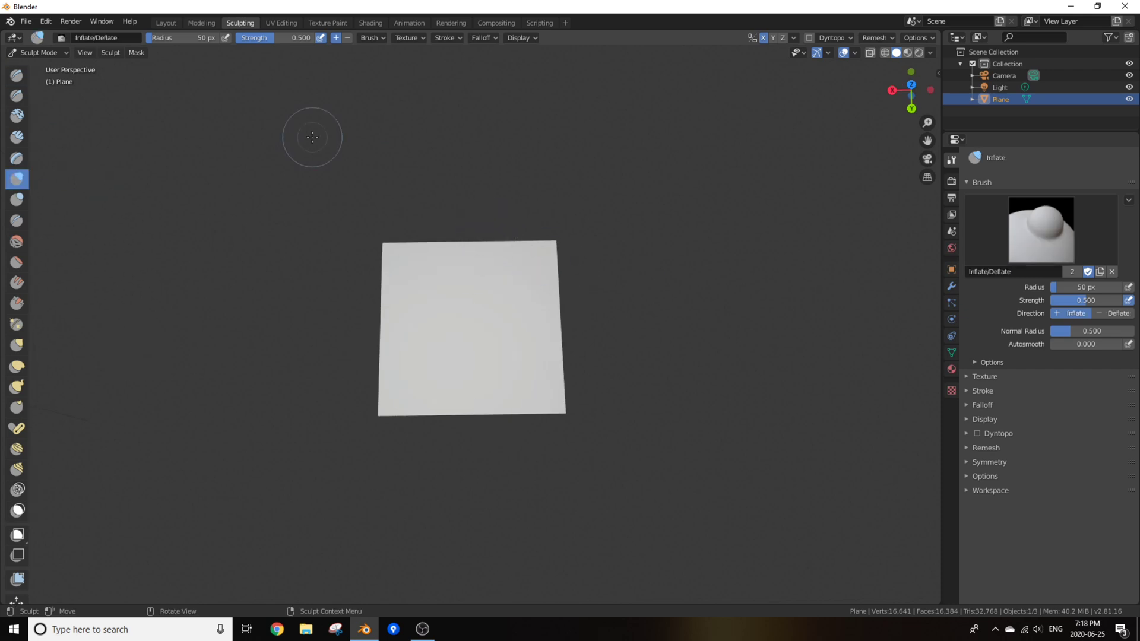
{"action": "middle_click_drag", "start_coordinate": [313, 138], "coordinate": [845, 76]}
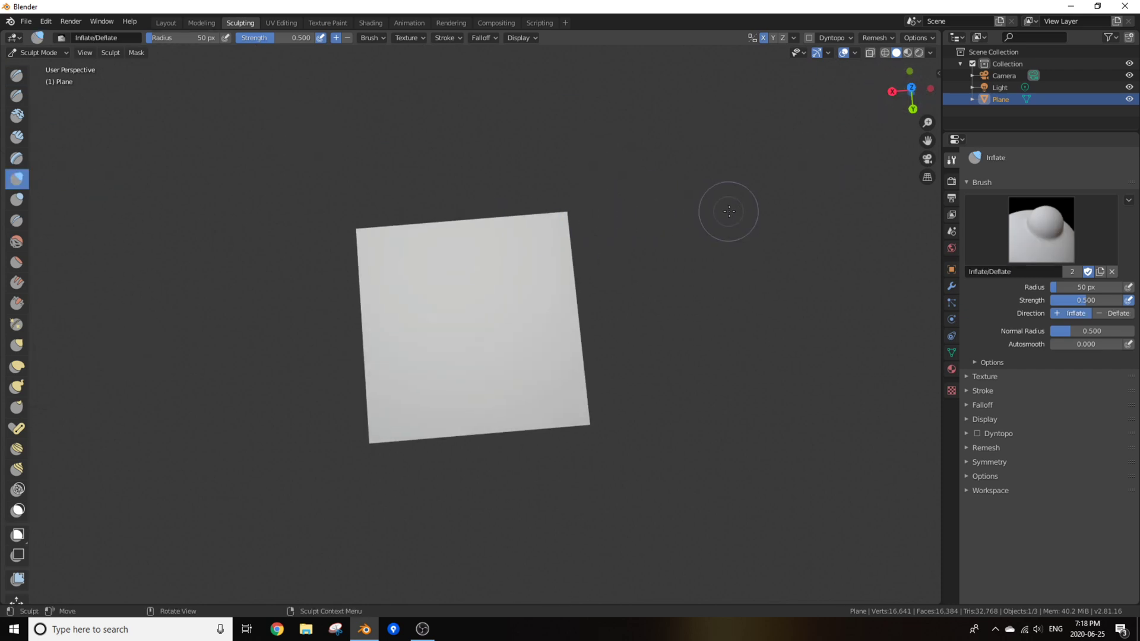
Shade the viewport with the red clay matcap and turn off X mirror symmetry.
{"action": "left_click", "coordinate": [930, 53]}
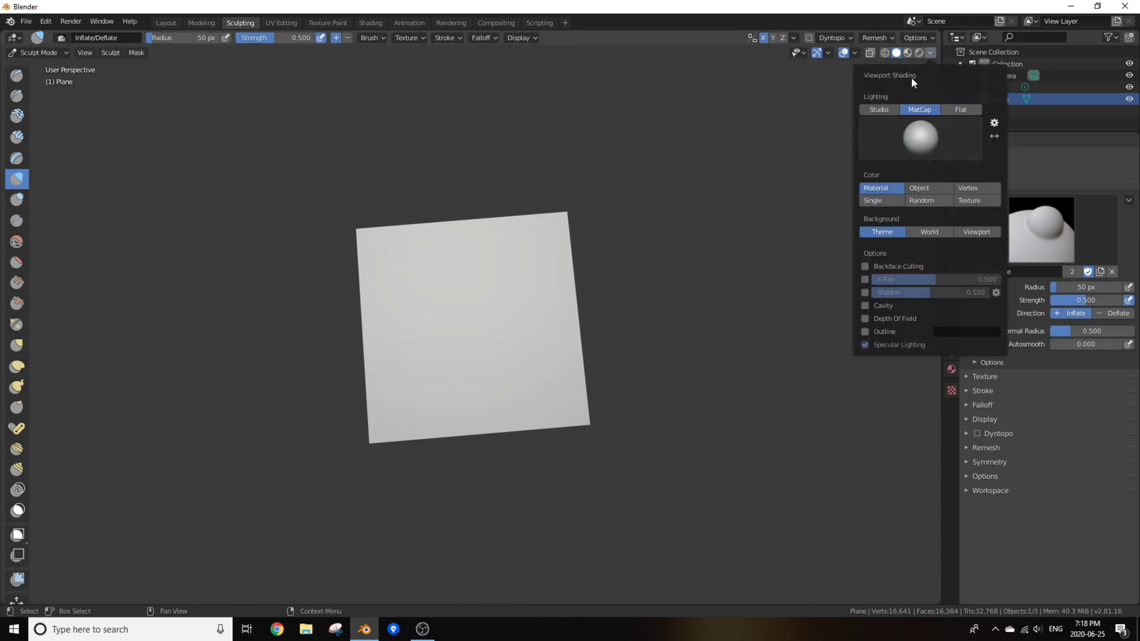
{"action": "left_click", "coordinate": [923, 133]}
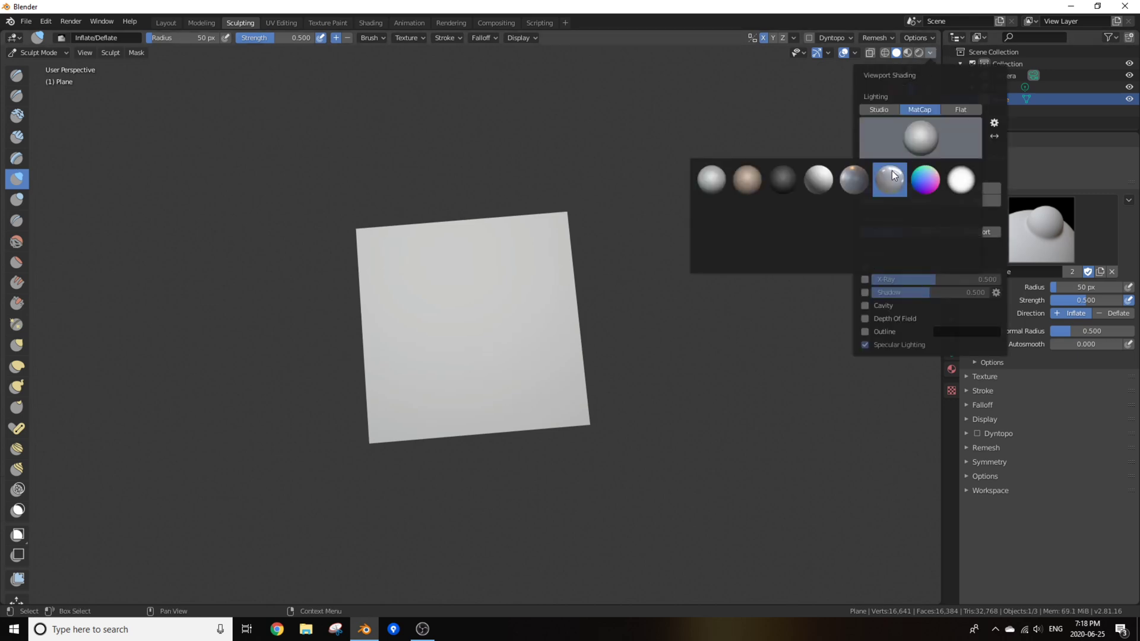
{"action": "left_click", "coordinate": [925, 115]}
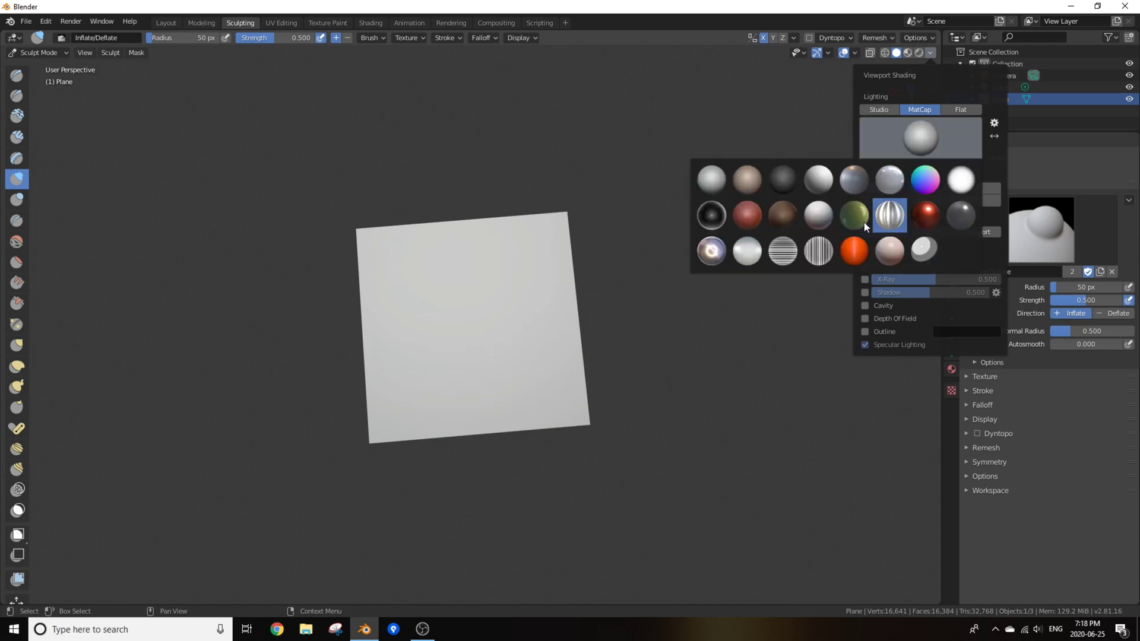
{"action": "left_click", "coordinate": [752, 222]}
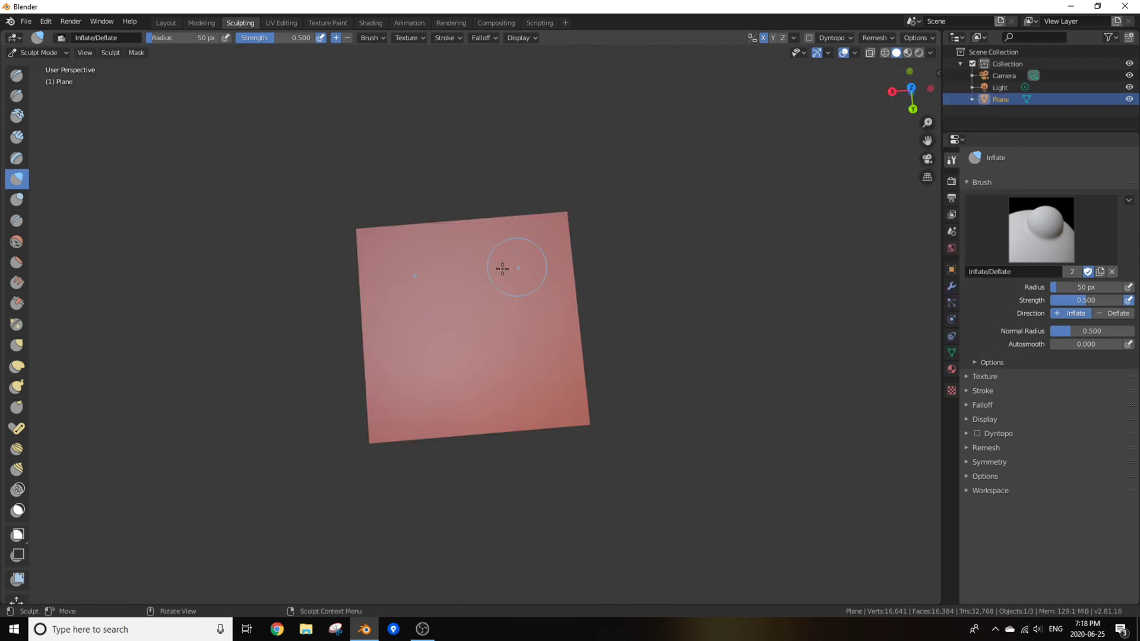
{"action": "left_click", "coordinate": [763, 37]}
In top view, inflate a broad bulge in the plane with a 117 px brush.
{"action": "key", "text": "f"}
{"action": "left_click", "coordinate": [502, 321]}
{"action": "mouse_move", "coordinate": [458, 333]}
{"action": "left_mouse_down"}
{"action": "mouse_move", "coordinate": [469, 356]}
{"action": "mouse_move", "coordinate": [445, 315]}
{"action": "mouse_move", "coordinate": [433, 323]}
{"action": "mouse_move", "coordinate": [442, 277]}
{"action": "left_mouse_up"}
{"action": "key", "text": "ctrl+z"}
{"action": "key", "text": "KP_7"}
{"action": "key", "text": "ctrl+z"}
{"action": "key", "text": "f"}
{"action": "left_click", "coordinate": [427, 308]}
{"action": "mouse_move", "coordinate": [442, 276]}
{"action": "middle_mouse_down"}
{"action": "mouse_move", "coordinate": [442, 238]}
{"action": "mouse_move", "coordinate": [439, 285]}
{"action": "middle_mouse_up"}
{"action": "key", "text": "KP_7"}
With an 18 px Crease brush, carve two eyes, a smiling mouth and a brow.
{"action": "key", "text": "shift+c"}
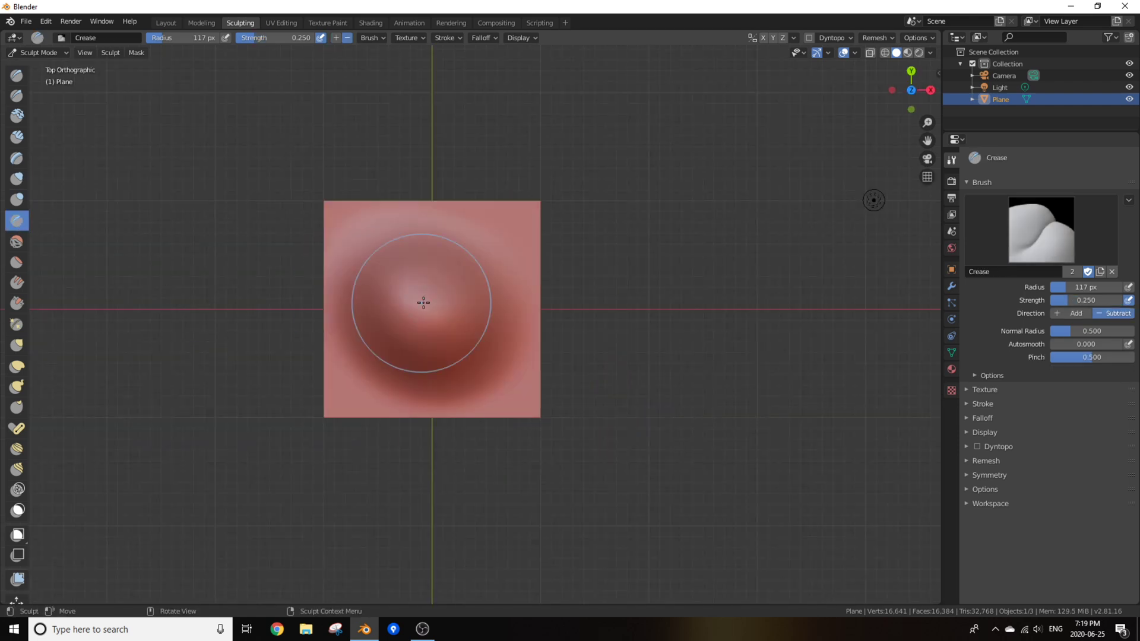
{"action": "scroll", "coordinate": [368, 284], "scroll_direction": "up", "scroll_amount": 1}
{"action": "key", "text": "f"}
{"action": "left_click", "coordinate": [359, 282]}
{"action": "mouse_move", "coordinate": [367, 272]}
{"action": "left_mouse_down"}
{"action": "mouse_move", "coordinate": [458, 282]}
{"action": "mouse_move", "coordinate": [442, 281]}
{"action": "left_mouse_up"}
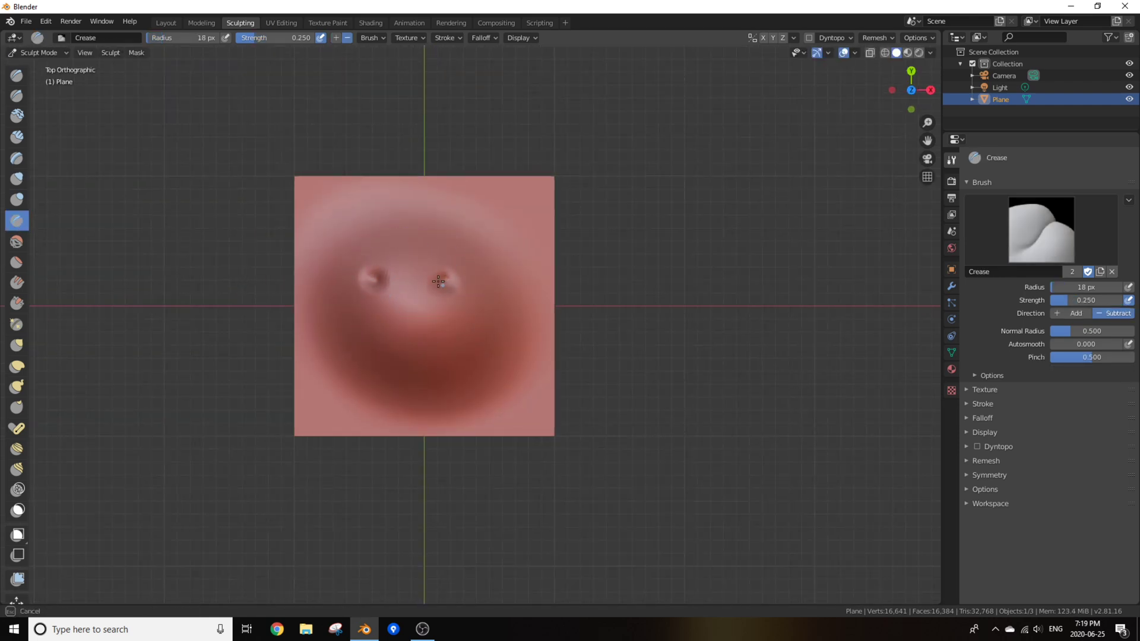
{"action": "mouse_move", "coordinate": [365, 321]}
{"action": "left_mouse_down"}
{"action": "mouse_move", "coordinate": [436, 336]}
{"action": "mouse_move", "coordinate": [456, 328]}
{"action": "mouse_move", "coordinate": [363, 330]}
{"action": "left_mouse_up"}
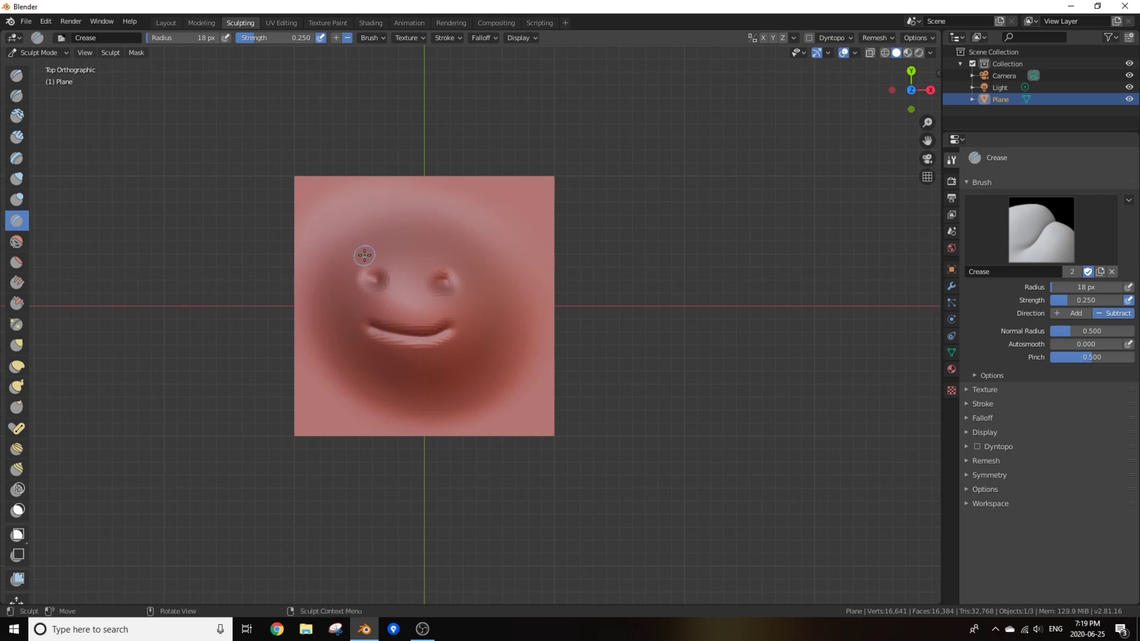
{"action": "left_click_drag", "start_coordinate": [364, 256], "coordinate": [398, 251]}
{"action": "key", "text": "ctrl+Page_Up"}
{"action": "key", "text": "ctrl+Page_Up"}
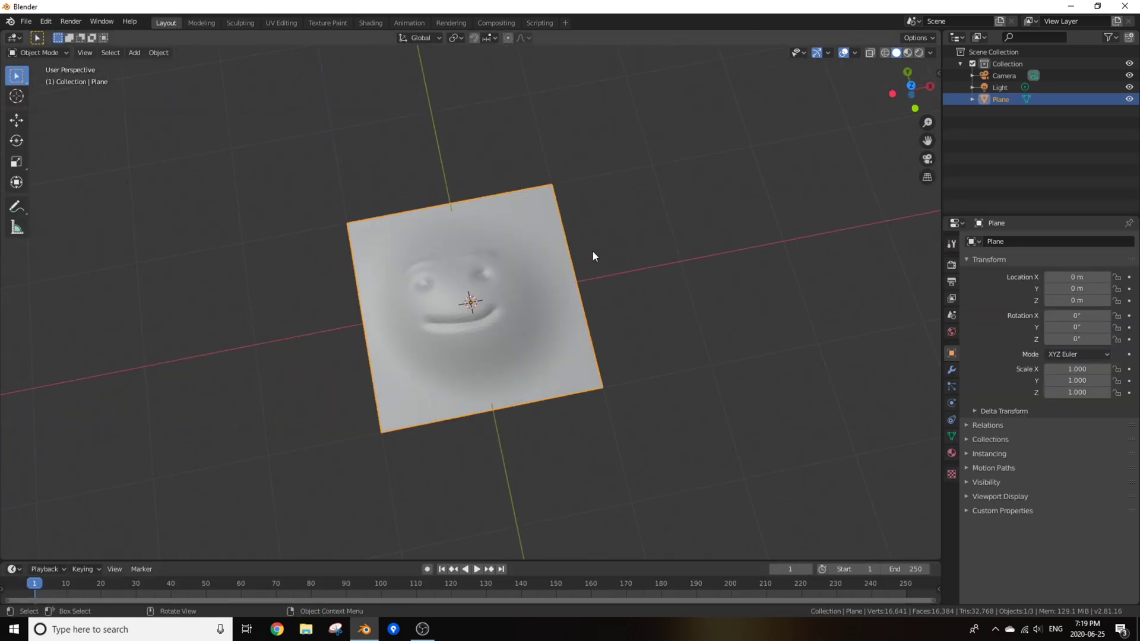
Add a Subdivision Surface modifier at viewport level 3 and apply it to the plane.
{"action": "middle_click_drag", "start_coordinate": [584, 257], "coordinate": [555, 266]}
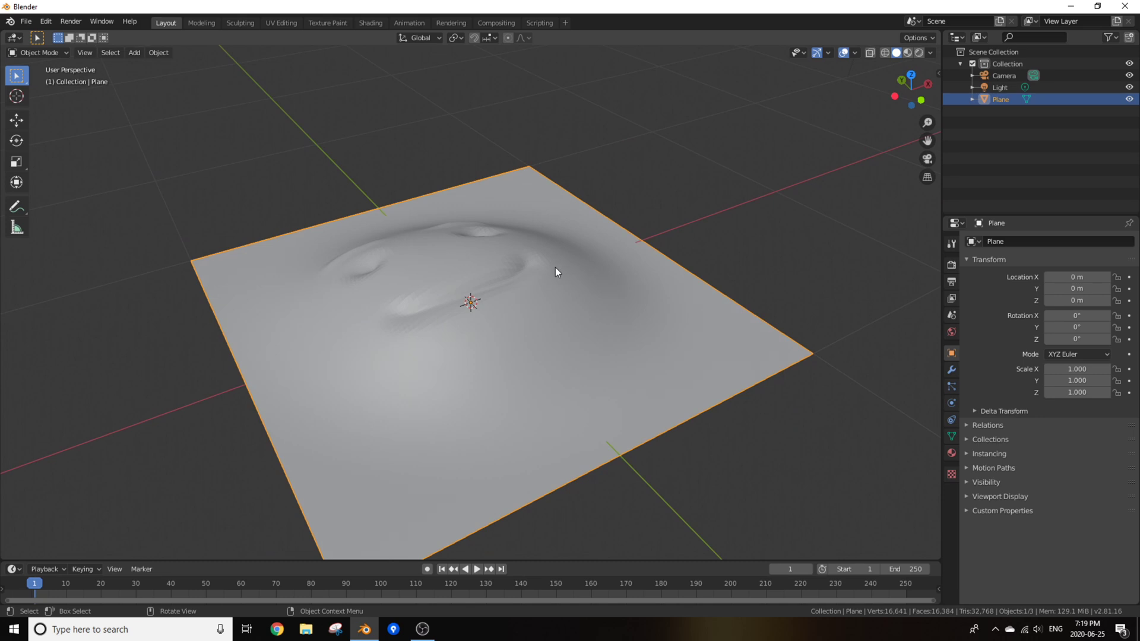
{"action": "left_click", "coordinate": [948, 369]}
{"action": "left_click", "coordinate": [995, 242]}
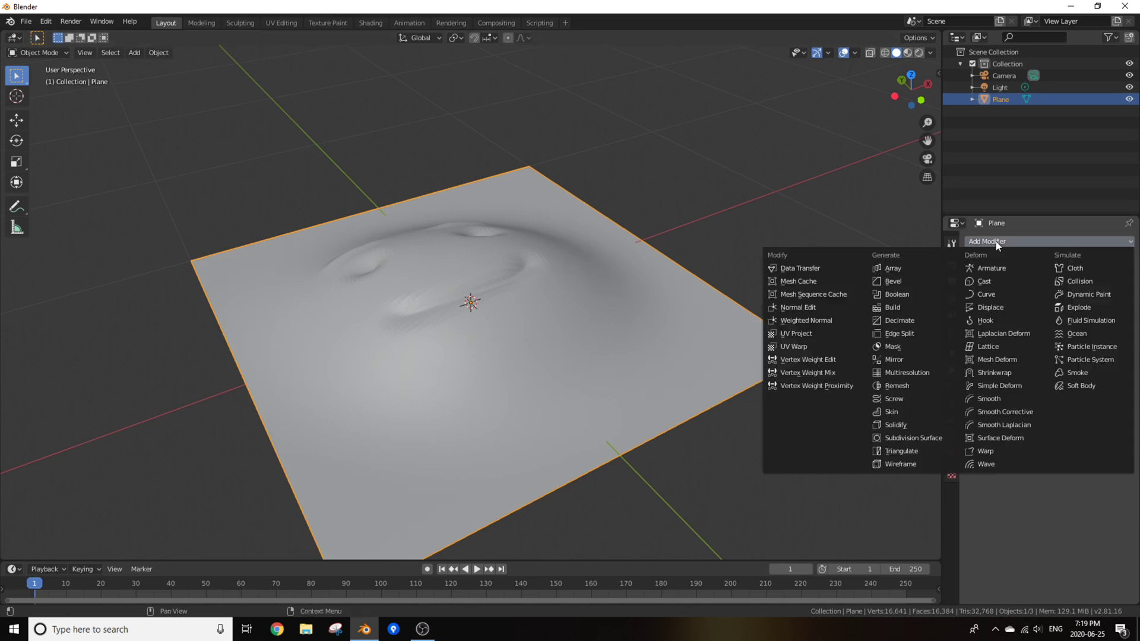
{"action": "left_click", "coordinate": [923, 437]}
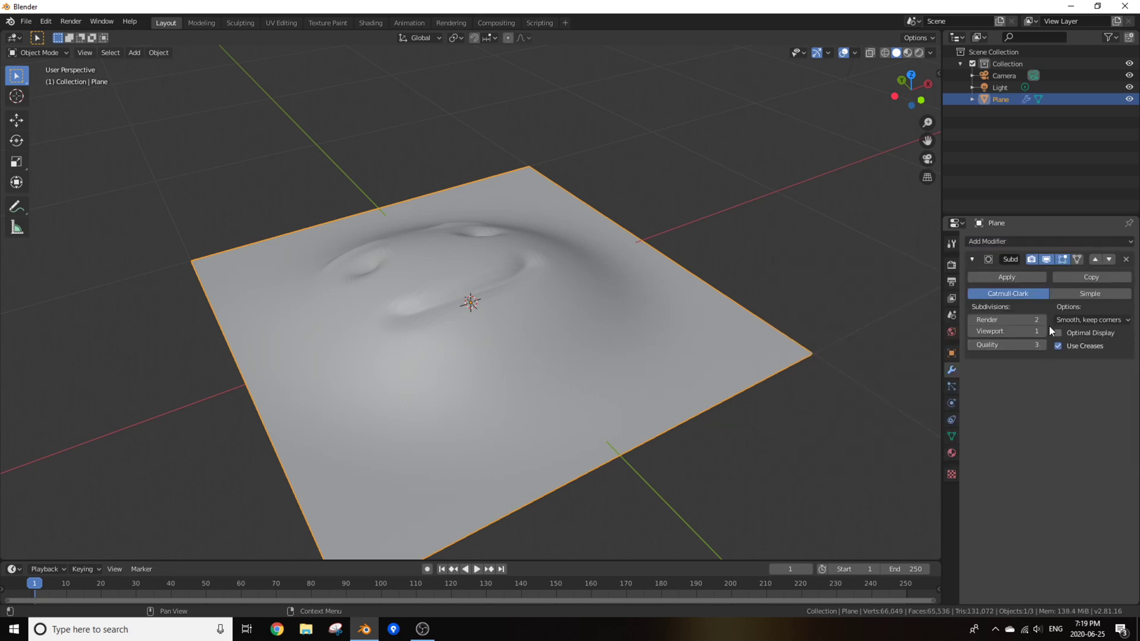
{"action": "left_click", "coordinate": [1042, 331]}
{"action": "left_click", "coordinate": [1042, 331]}
{"action": "middle_click_drag", "start_coordinate": [394, 291], "coordinate": [713, 308]}
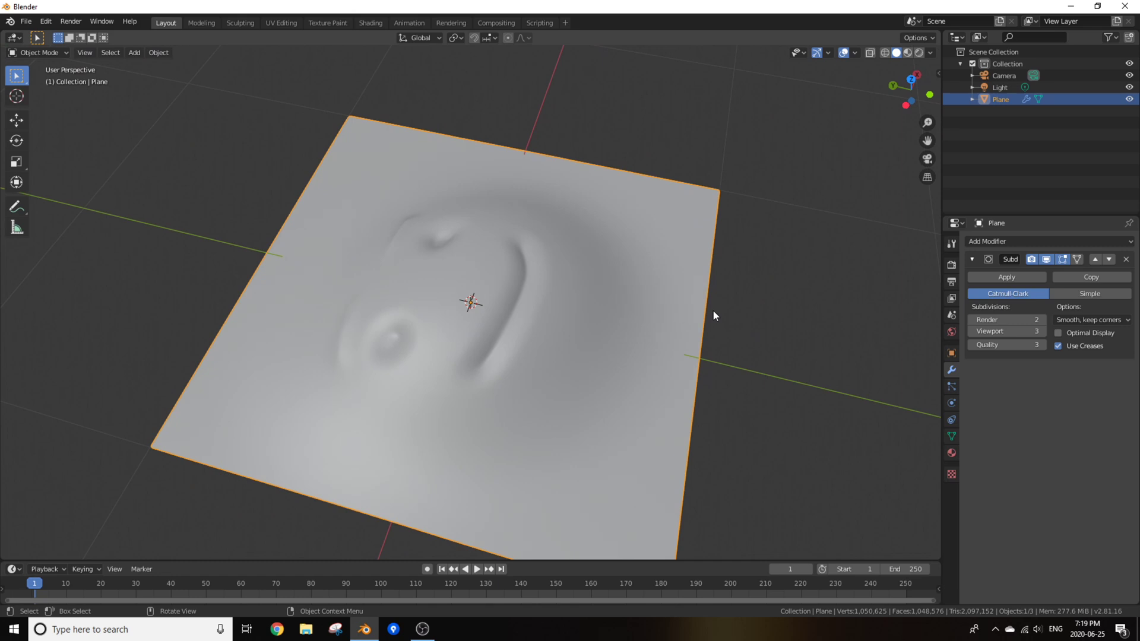
{"action": "left_click", "coordinate": [990, 277]}
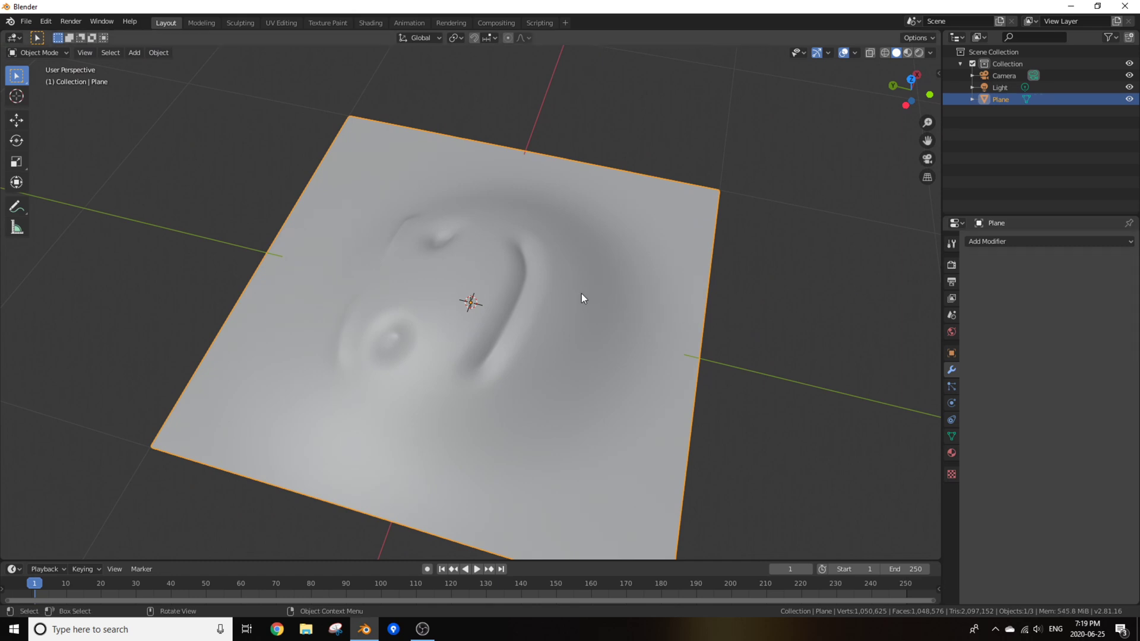
{"action": "middle_click_drag", "start_coordinate": [580, 295], "coordinate": [403, 319]}
{"action": "key", "text": "shift+a"}
Add a cone, scale it down and position it over the face as a nose.
{"action": "mouse_move", "coordinate": [411, 290]}
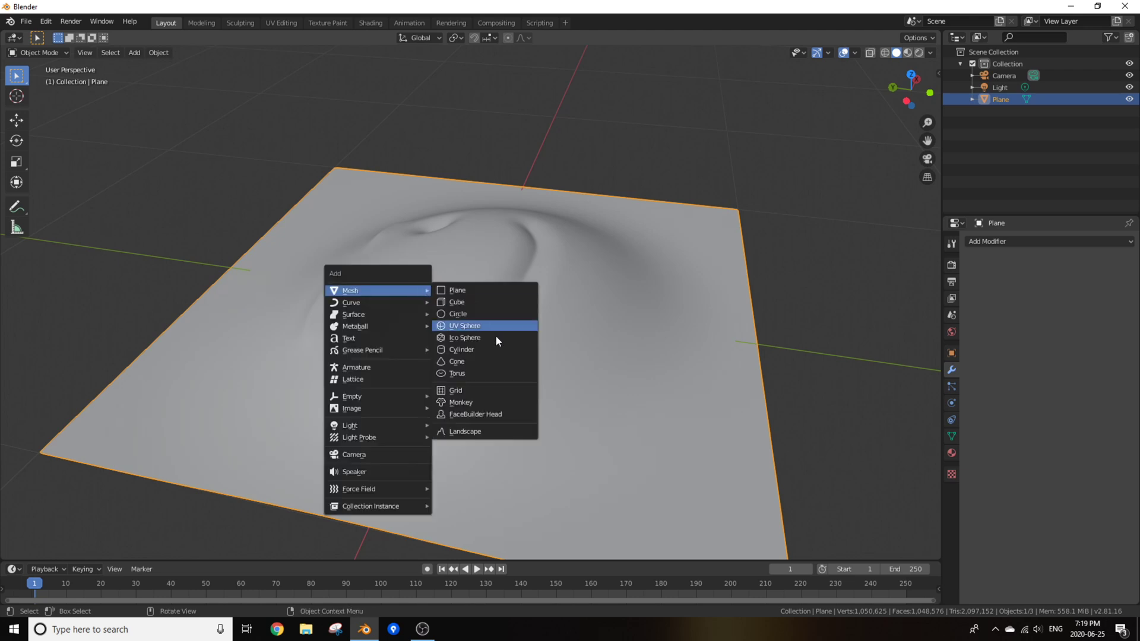
{"action": "left_click", "coordinate": [480, 362]}
{"action": "key", "text": "s"}
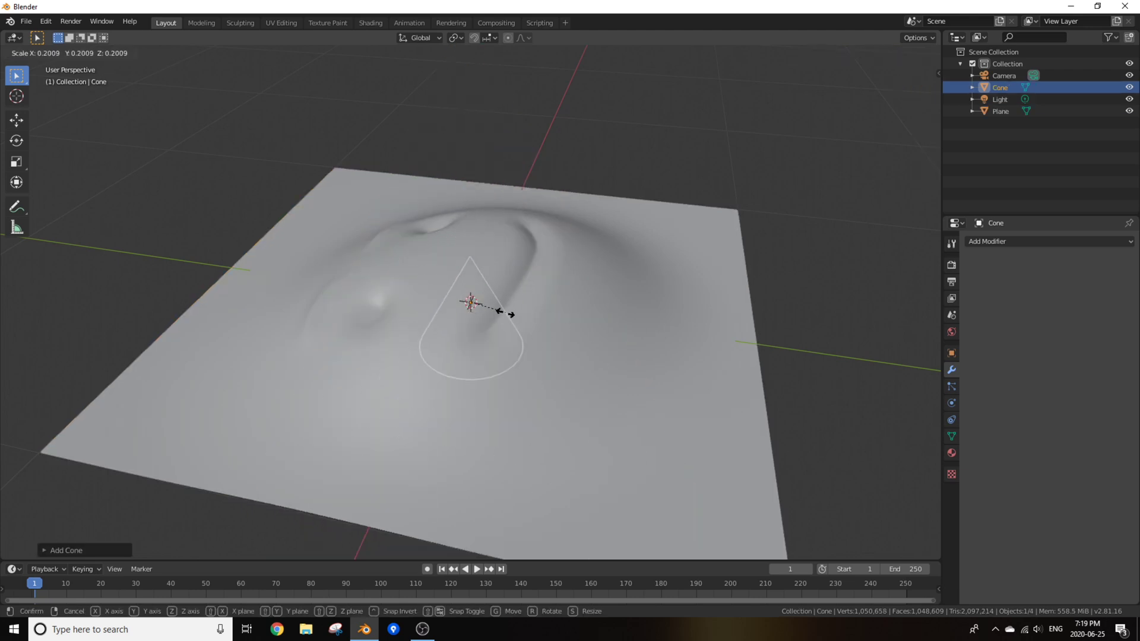
{"action": "left_click", "coordinate": [481, 318]}
{"action": "key", "text": "g"}
{"action": "key", "text": "z"}
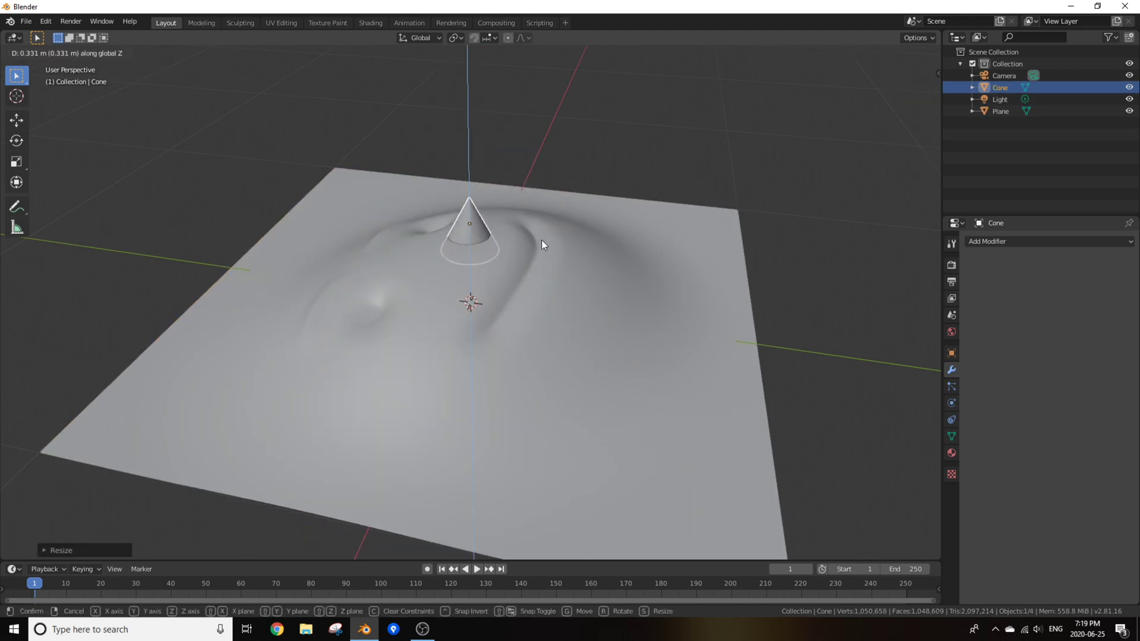
{"action": "left_click", "coordinate": [542, 239]}
{"action": "middle_click_drag", "start_coordinate": [542, 240], "coordinate": [543, 317]}
{"action": "key", "text": "g"}
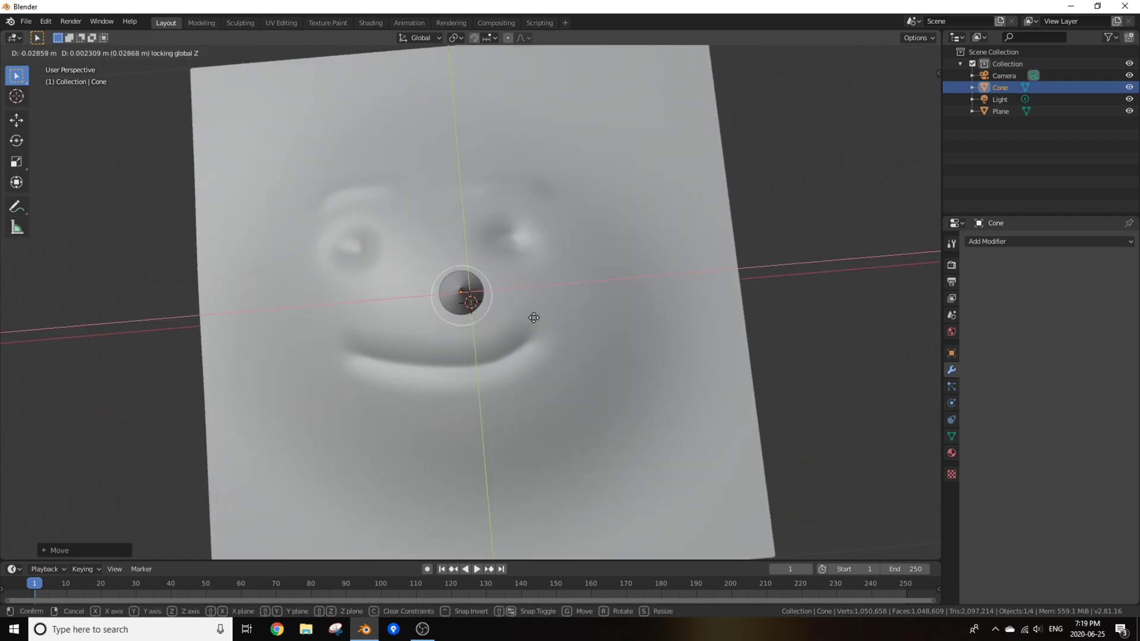
{"action": "left_click", "coordinate": [516, 319]}
{"action": "middle_click_drag", "start_coordinate": [515, 319], "coordinate": [561, 284]}
Subdivide the cone with Ctrl+2 to round it and join it into the plane.
{"action": "key", "text": "ctrl"}
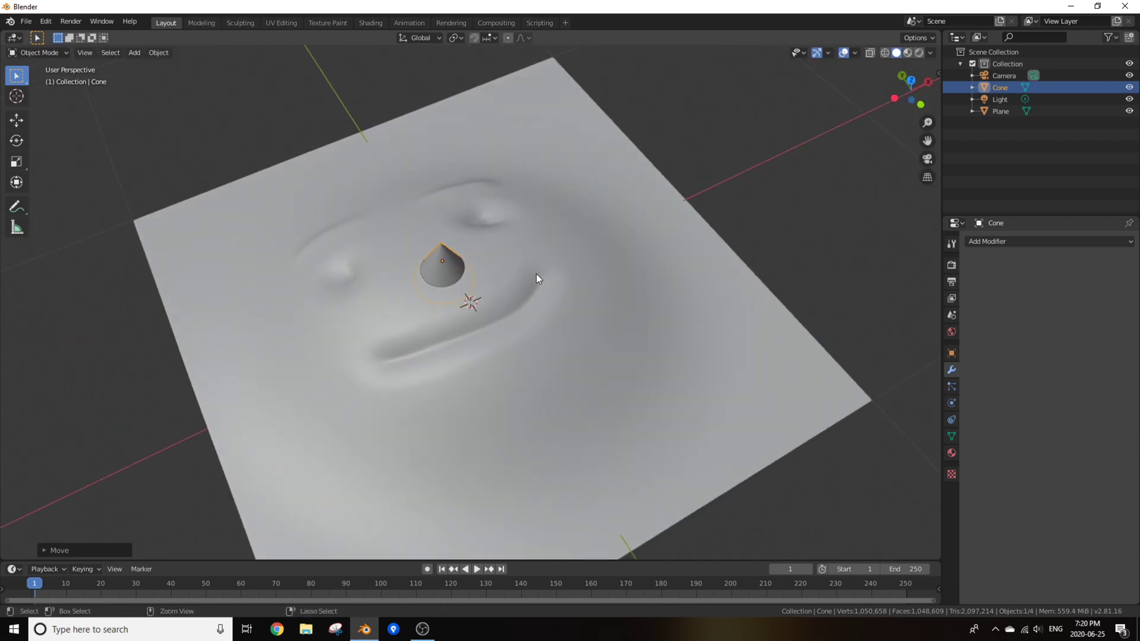
{"action": "key", "text": "ctrl+2"}
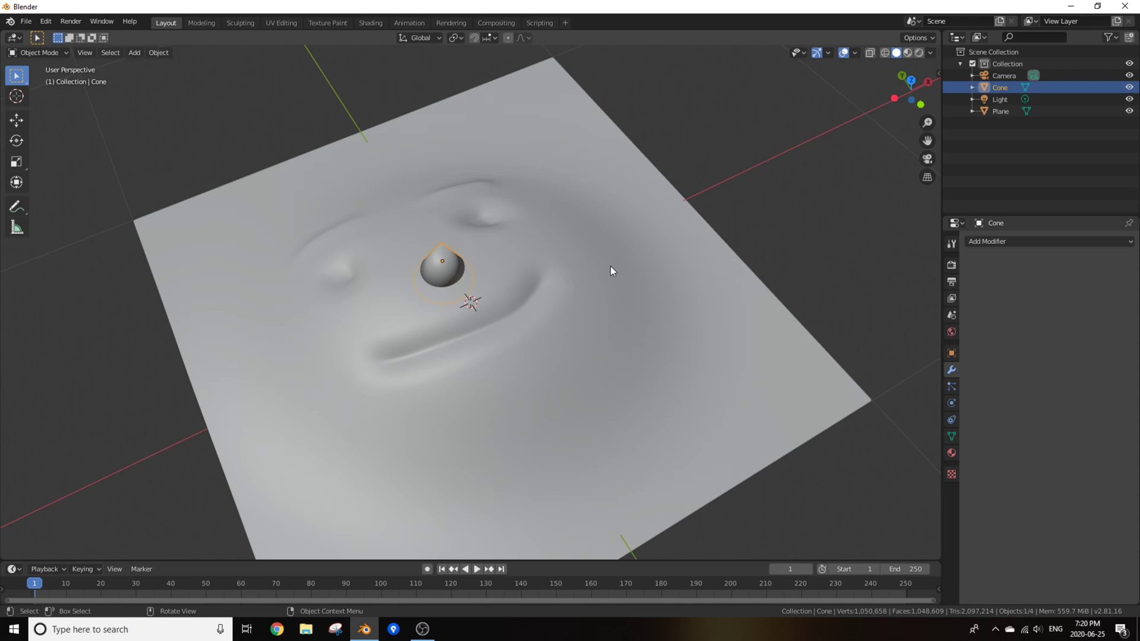
{"action": "left_click", "coordinate": [172, 233], "text": "shift"}
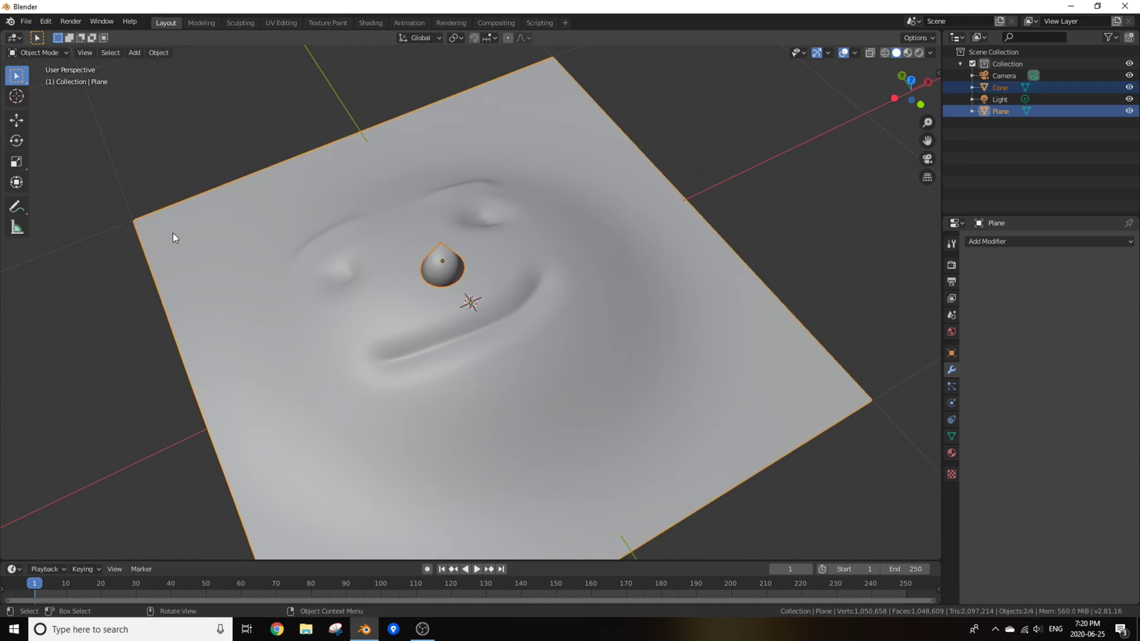
{"action": "key", "text": "ctrl+j"}
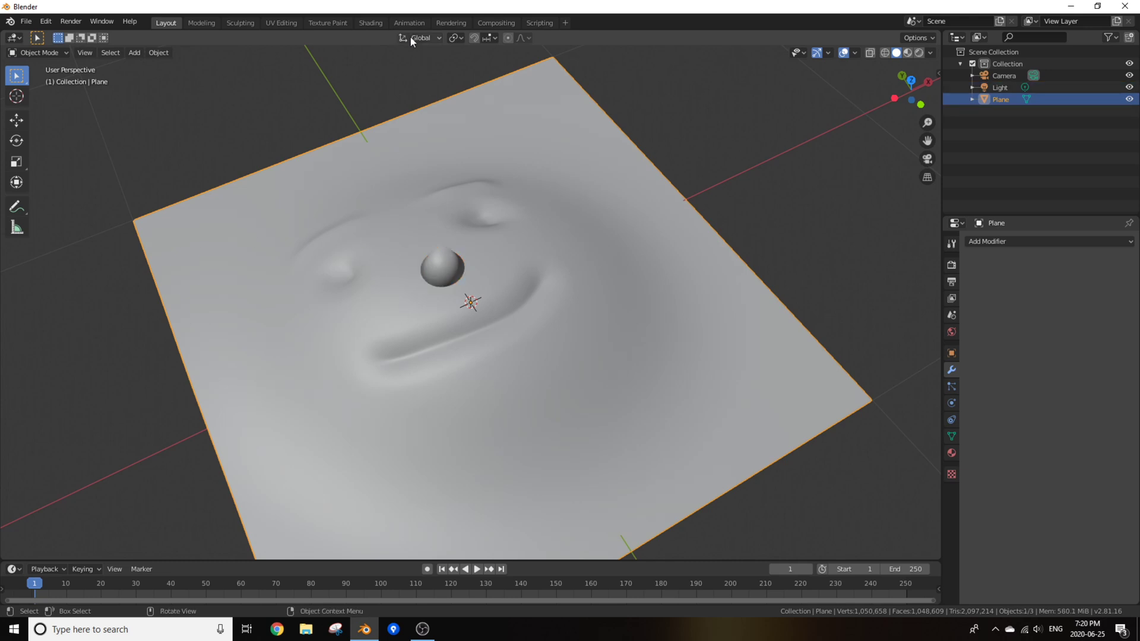
In Shading, create a new material and replace its Principled BSDF with an Emission node.
{"action": "left_click", "coordinate": [370, 23]}
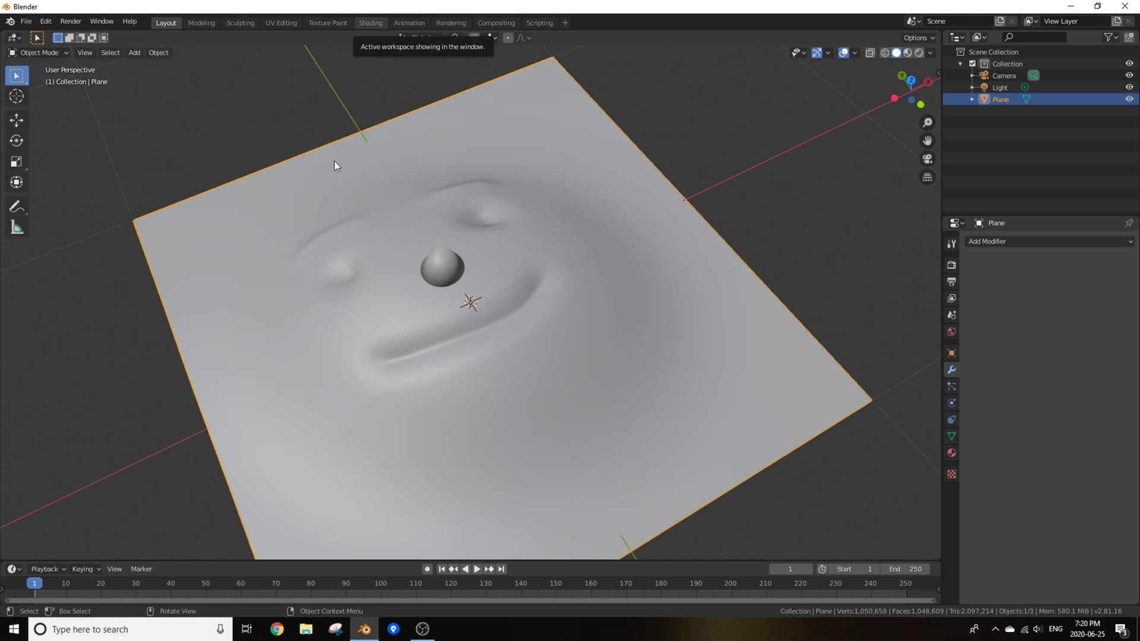
{"action": "left_click", "coordinate": [565, 365]}
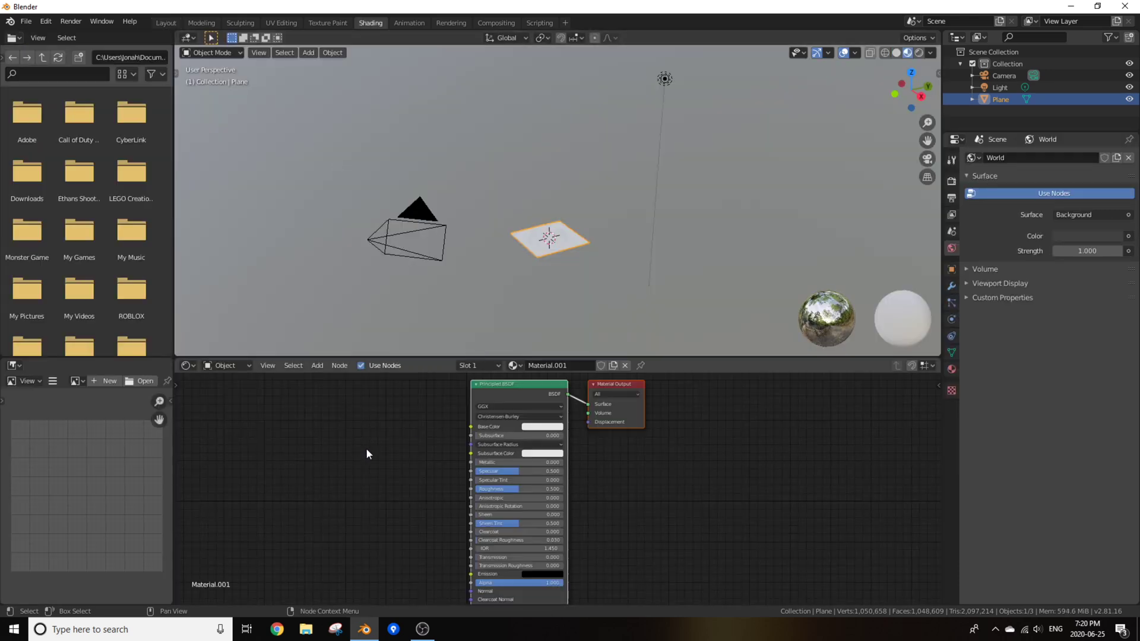
{"action": "left_click", "coordinate": [502, 386]}
{"action": "key", "text": "x"}
{"action": "key", "text": "shift+a"}
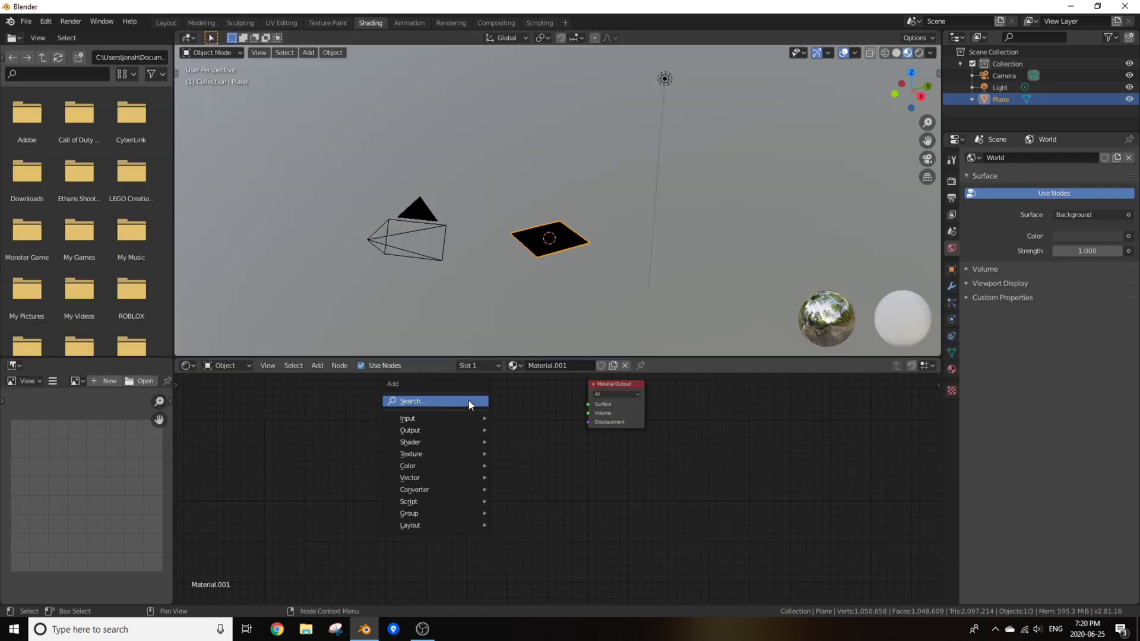
{"action": "left_click", "coordinate": [468, 400]}
{"action": "type", "text": "emm"}
{"action": "key", "text": "BackSpace"}
{"action": "left_click", "coordinate": [487, 412]}
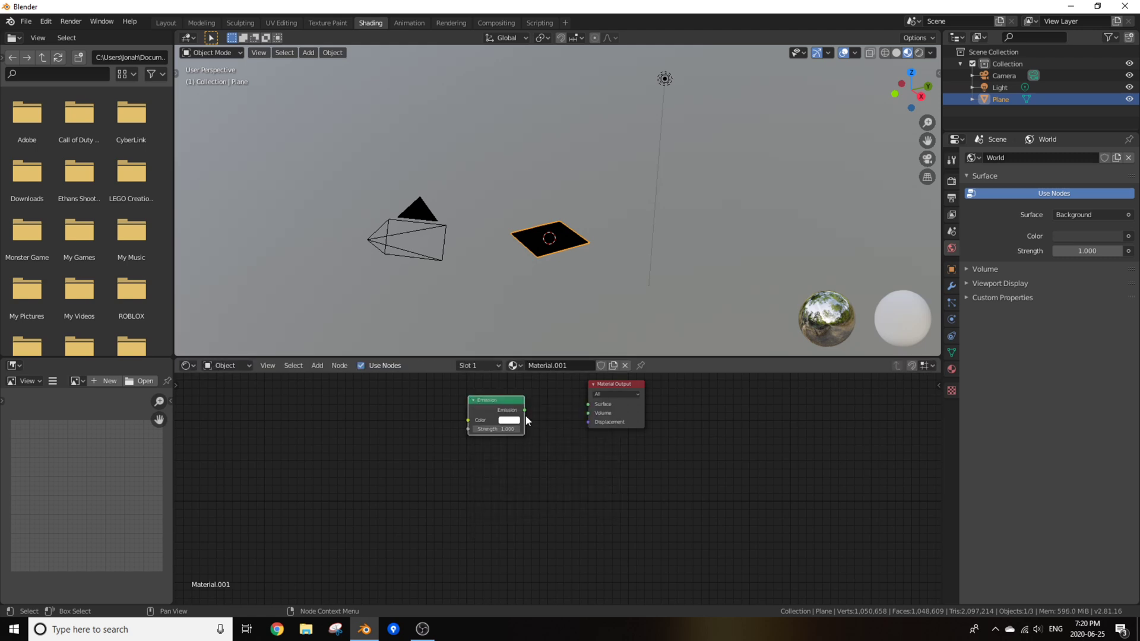
Link Emission to Surface and add Separate XYZ, connecting Z to Emission Strength.
{"action": "left_click_drag", "start_coordinate": [525, 415], "coordinate": [588, 404]}
{"action": "middle_click_drag", "start_coordinate": [422, 415], "coordinate": [554, 415]}
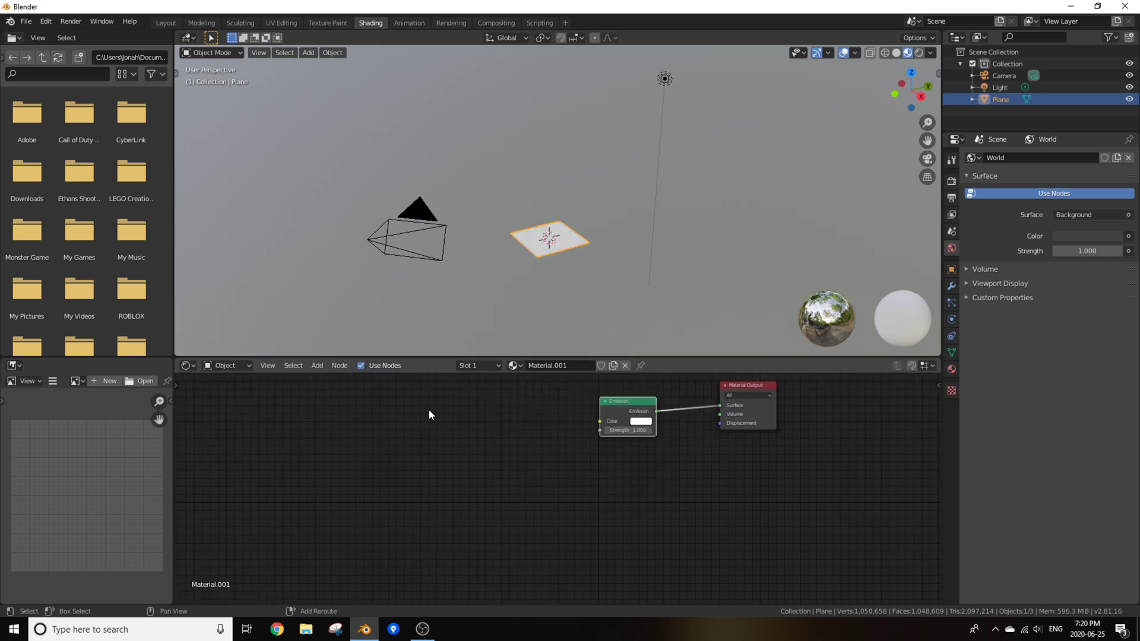
{"action": "key", "text": "shift+a"}
{"action": "left_click", "coordinate": [428, 409]}
{"action": "type", "text": "sep"}
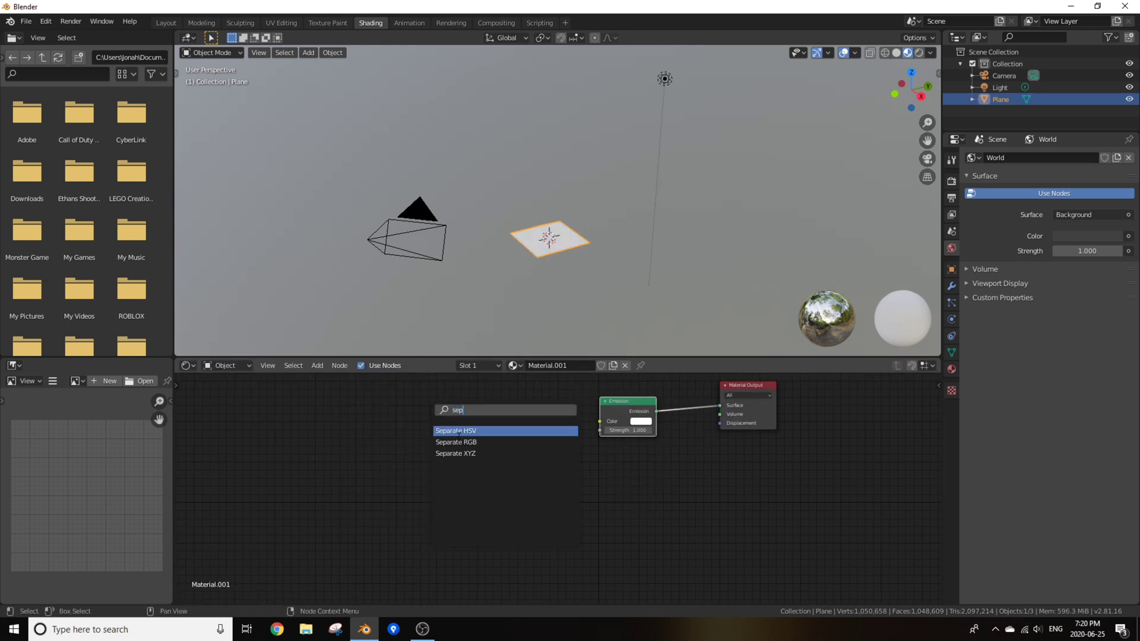
{"action": "left_click", "coordinate": [457, 453]}
{"action": "left_click", "coordinate": [456, 418]}
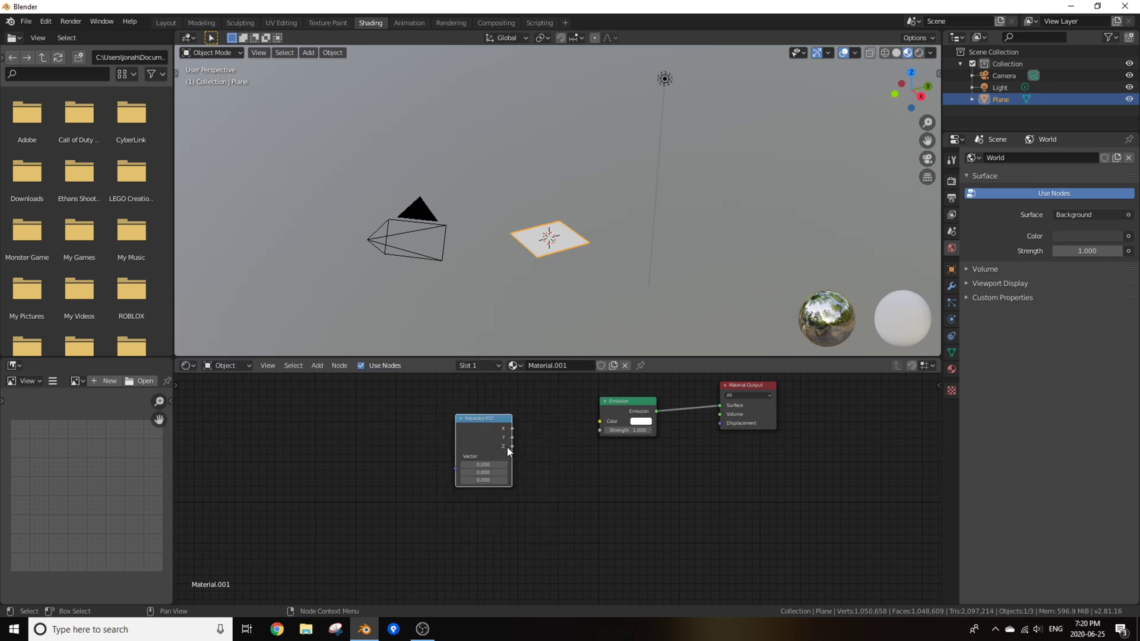
{"action": "left_click_drag", "start_coordinate": [511, 447], "coordinate": [601, 428]}
{"action": "middle_click_drag", "start_coordinate": [505, 304], "coordinate": [409, 401]}
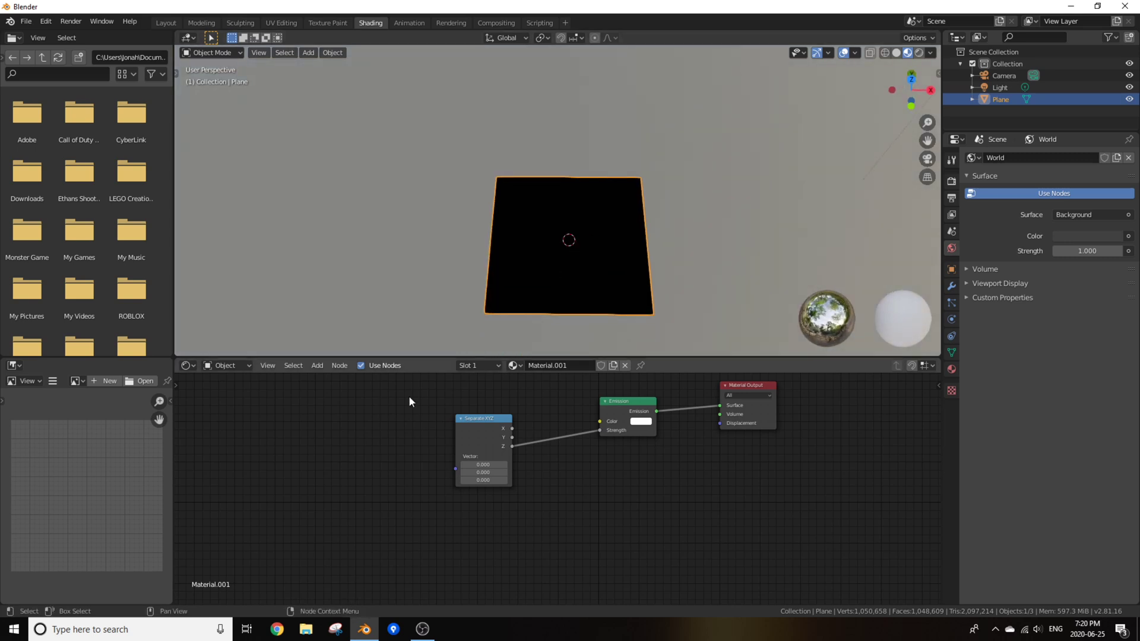
Add a Geometry node and connect its Position to the Separate XYZ Vector input.
{"action": "key", "text": "shift+a"}
{"action": "key", "text": "Escape"}
{"action": "key", "text": "shift+a"}
{"action": "left_click", "coordinate": [387, 410]}
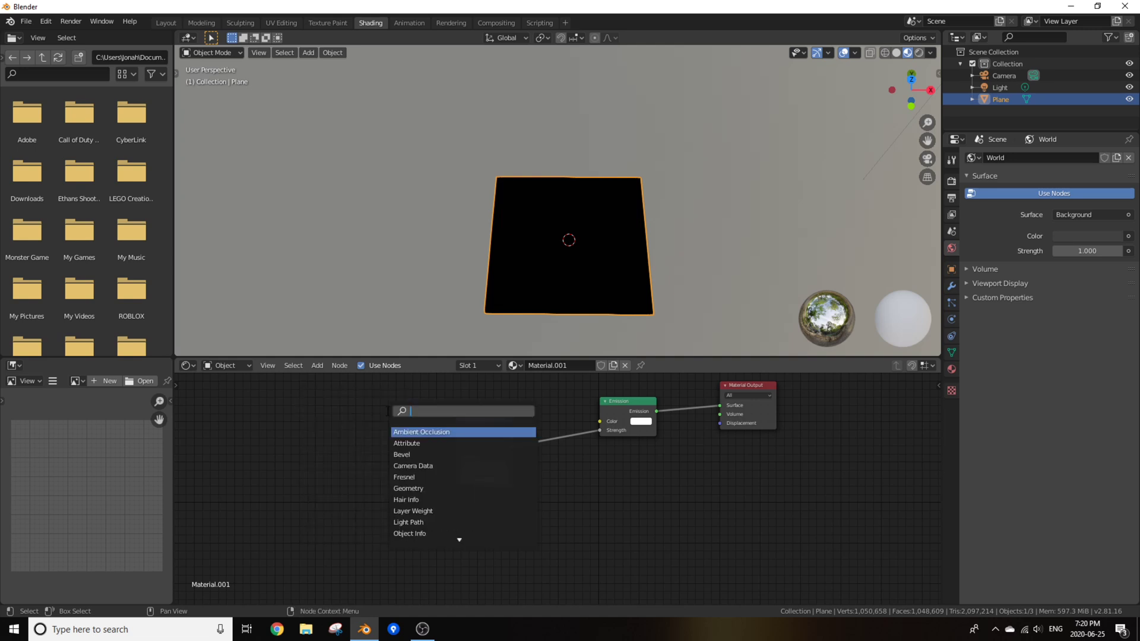
{"action": "type", "text": "ge"}
{"action": "key", "text": "Return"}
{"action": "left_click", "coordinate": [368, 424]}
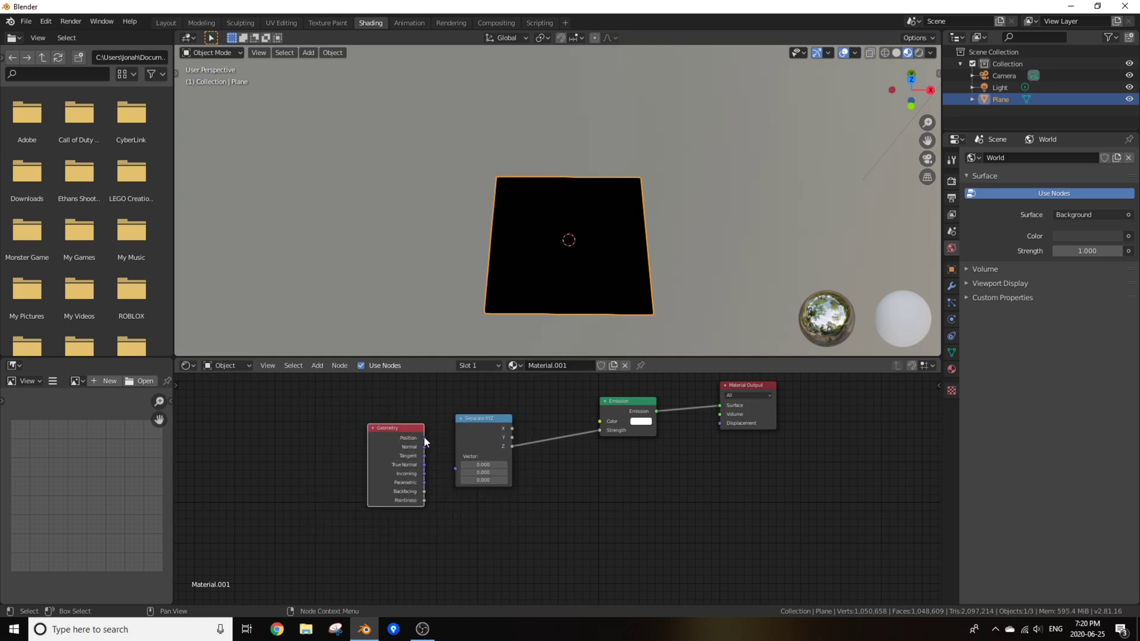
{"action": "left_click_drag", "start_coordinate": [423, 437], "coordinate": [454, 459]}
{"action": "middle_click_drag", "start_coordinate": [432, 268], "coordinate": [611, 208]}
{"action": "scroll", "coordinate": [549, 288], "scroll_direction": "up", "scroll_amount": 3}
{"action": "middle_click_drag", "start_coordinate": [412, 428], "coordinate": [663, 429]}
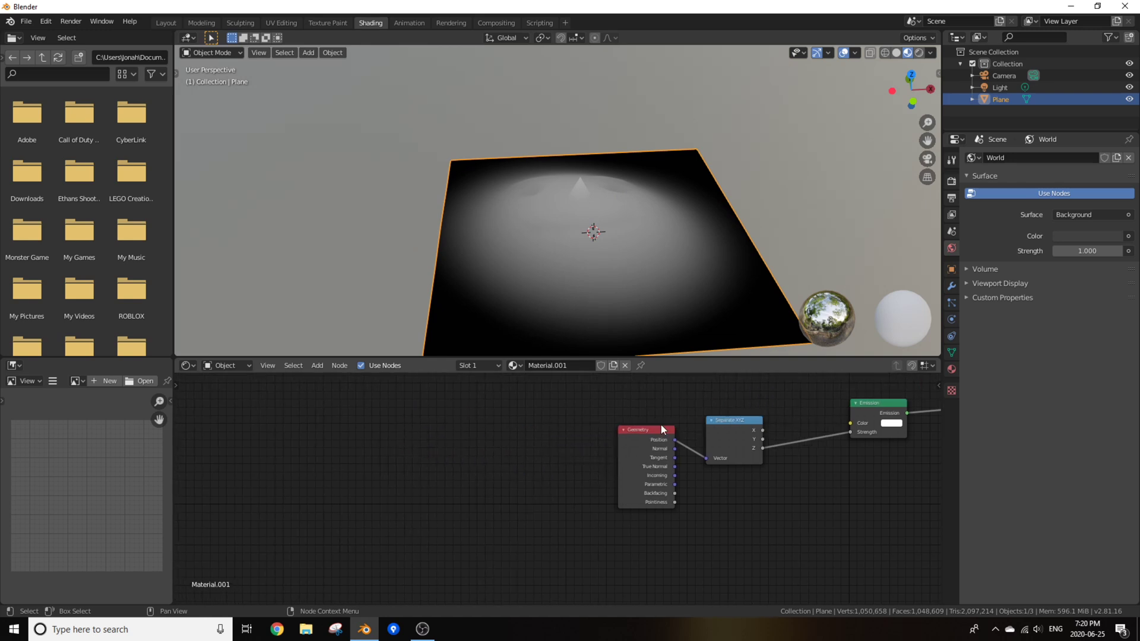
{"action": "left_click_drag", "start_coordinate": [663, 429], "coordinate": [399, 426]}
Insert a Mapping node on the link from Geometry Position to Separate XYZ.
{"action": "key", "text": "shift+a"}
{"action": "left_click", "coordinate": [500, 409]}
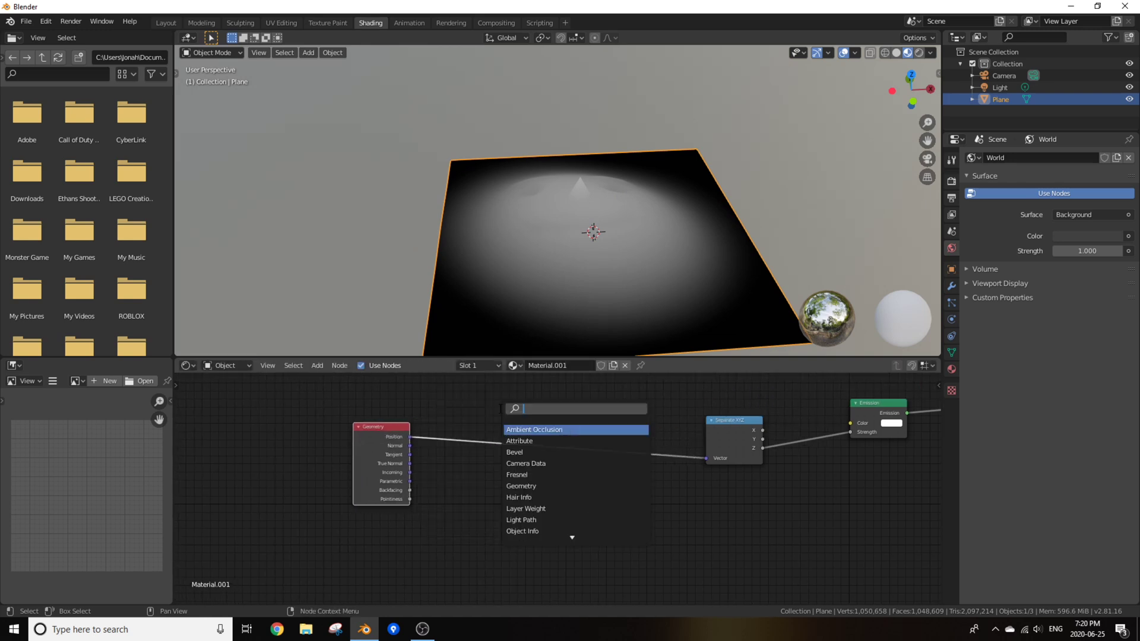
{"action": "type", "text": "mia"}
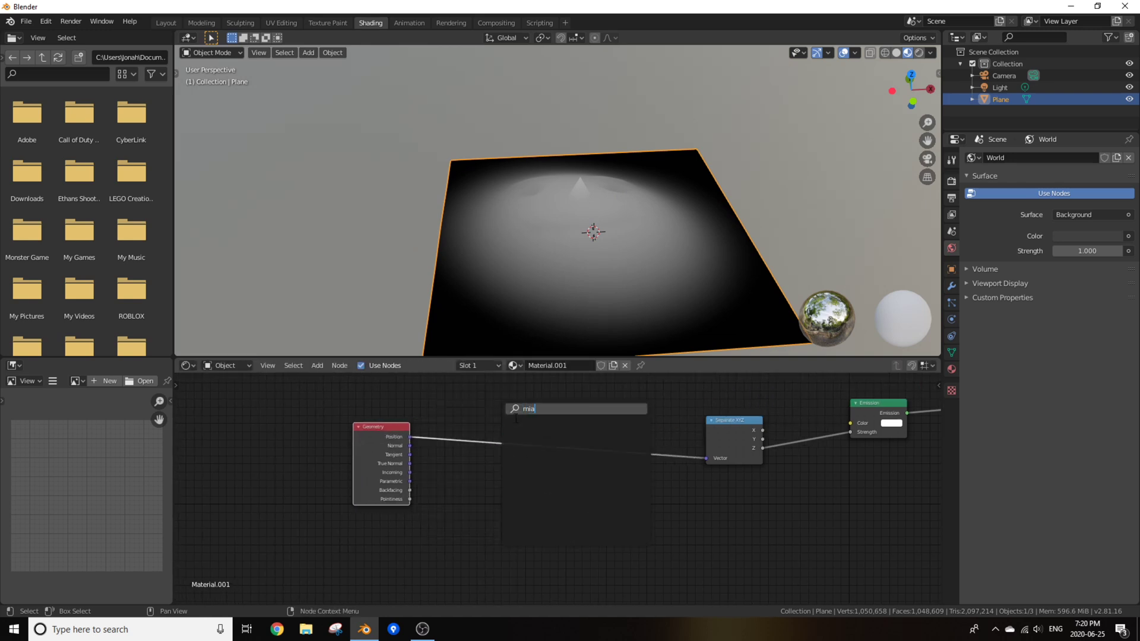
{"action": "key", "text": "BackSpace"}
{"action": "key", "text": "BackSpace"}
{"action": "type", "text": "app"}
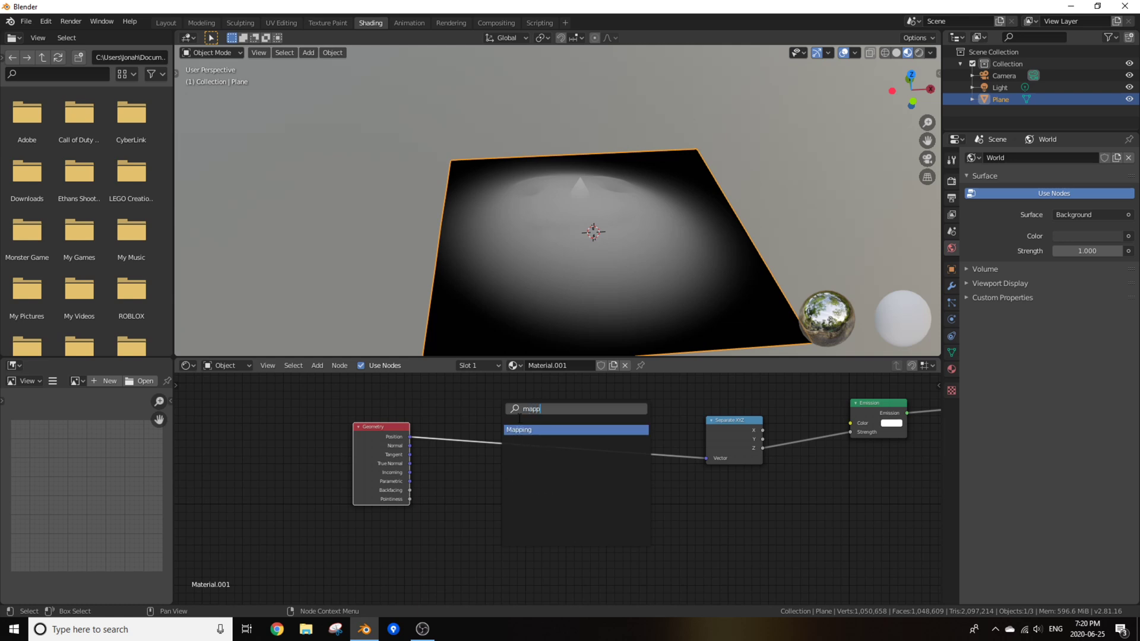
{"action": "left_click", "coordinate": [568, 431]}
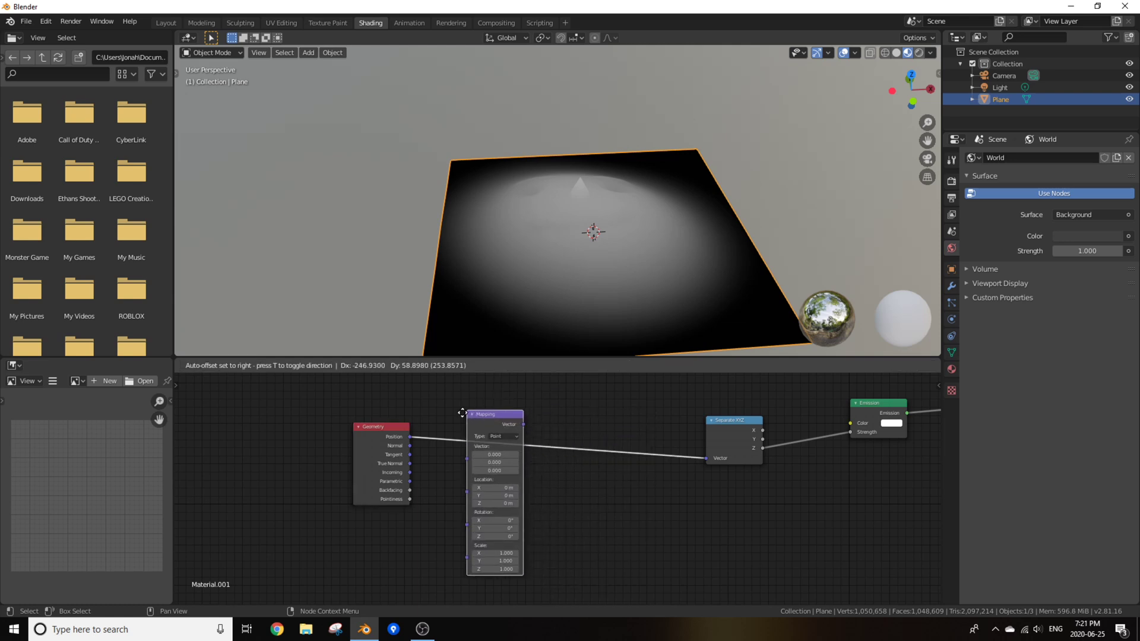
{"action": "left_click", "coordinate": [559, 423]}
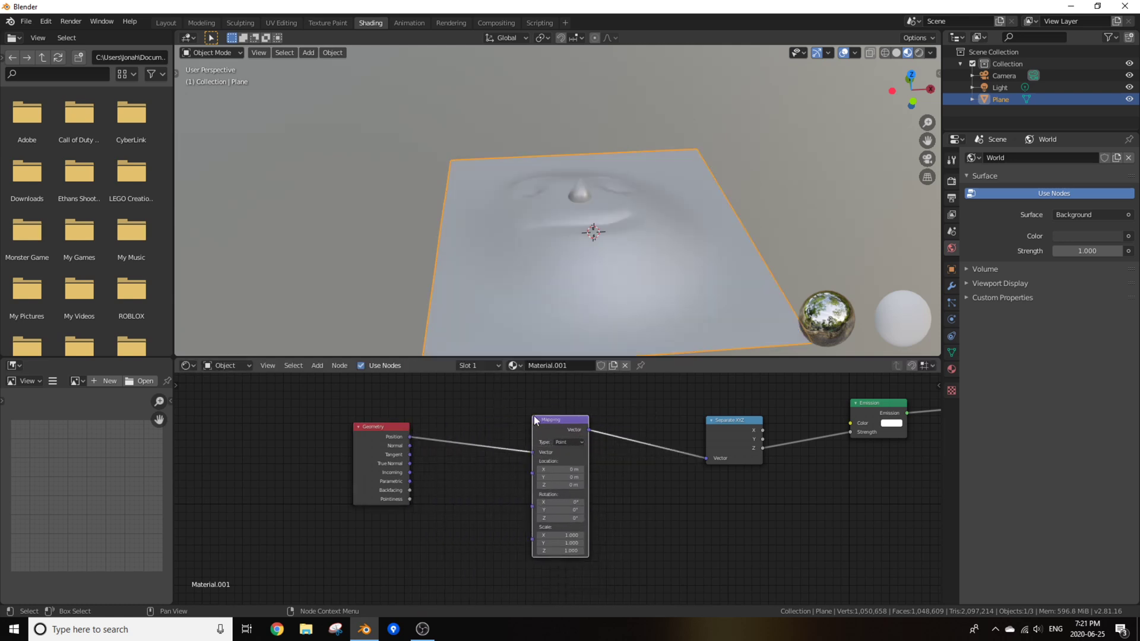
{"action": "scroll", "coordinate": [594, 439], "scroll_direction": "right", "scroll_amount": 3, "text": "ctrl"}
{"action": "left_click_drag", "start_coordinate": [630, 446], "coordinate": [505, 424]}
Insert a ColorRamp on the Z-to-Emission link and spread the nodes out neatly.
{"action": "key", "text": "shift+a"}
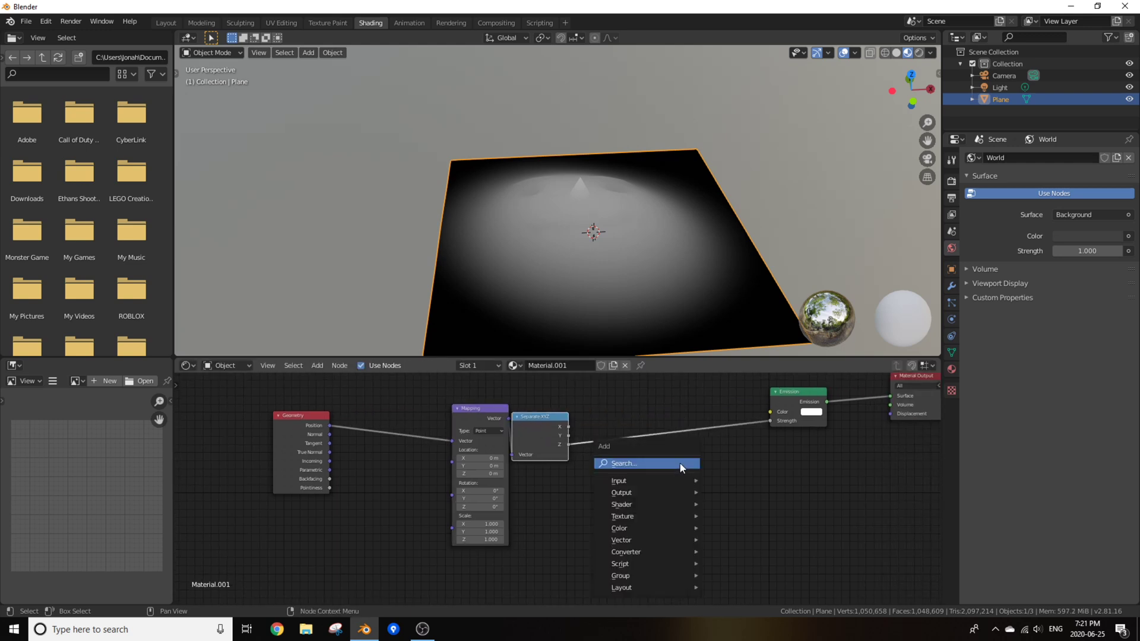
{"action": "left_click", "coordinate": [679, 464]}
{"action": "type", "text": "colo"}
{"action": "left_click", "coordinate": [703, 495]}
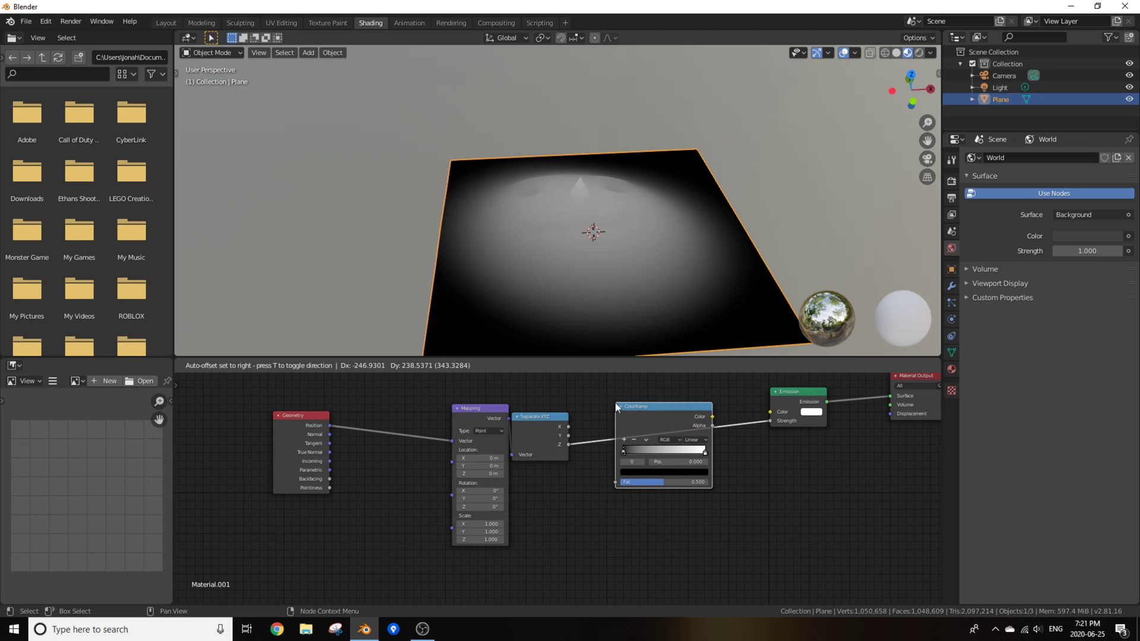
{"action": "left_click", "coordinate": [617, 407]}
{"action": "middle_click_drag", "start_coordinate": [867, 393], "coordinate": [542, 413]}
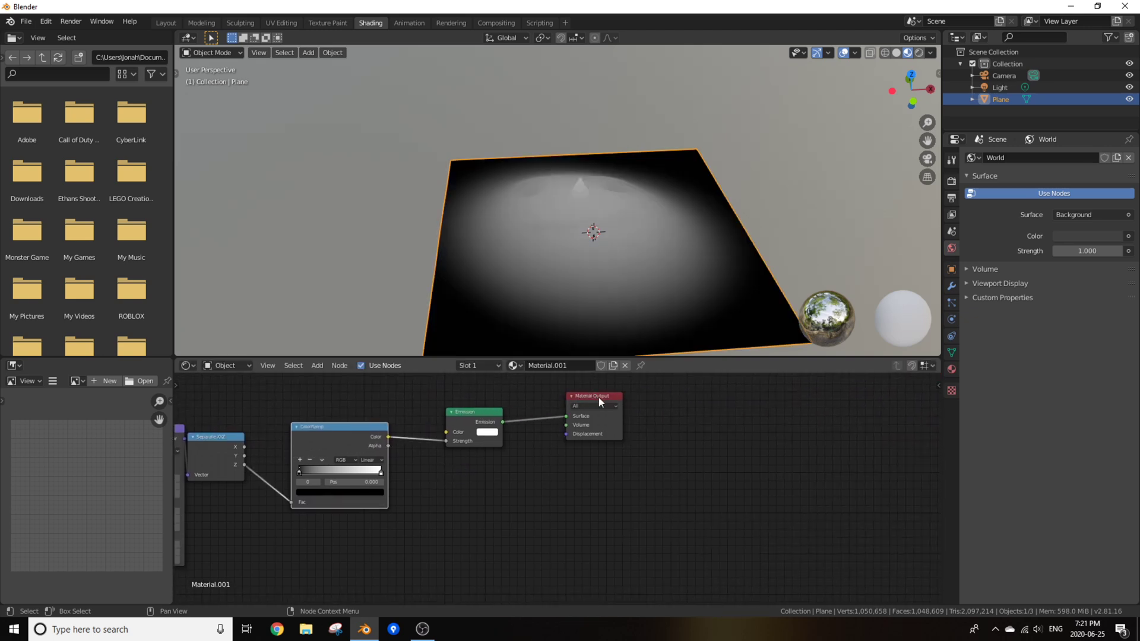
{"action": "left_click_drag", "start_coordinate": [599, 398], "coordinate": [803, 417]}
{"action": "left_click_drag", "start_coordinate": [478, 422], "coordinate": [617, 422]}
{"action": "middle_click_drag", "start_coordinate": [347, 445], "coordinate": [545, 445]}
{"action": "middle_click_drag", "start_coordinate": [423, 458], "coordinate": [537, 414]}
{"action": "scroll", "coordinate": [475, 539], "scroll_direction": "up", "scroll_amount": 2}
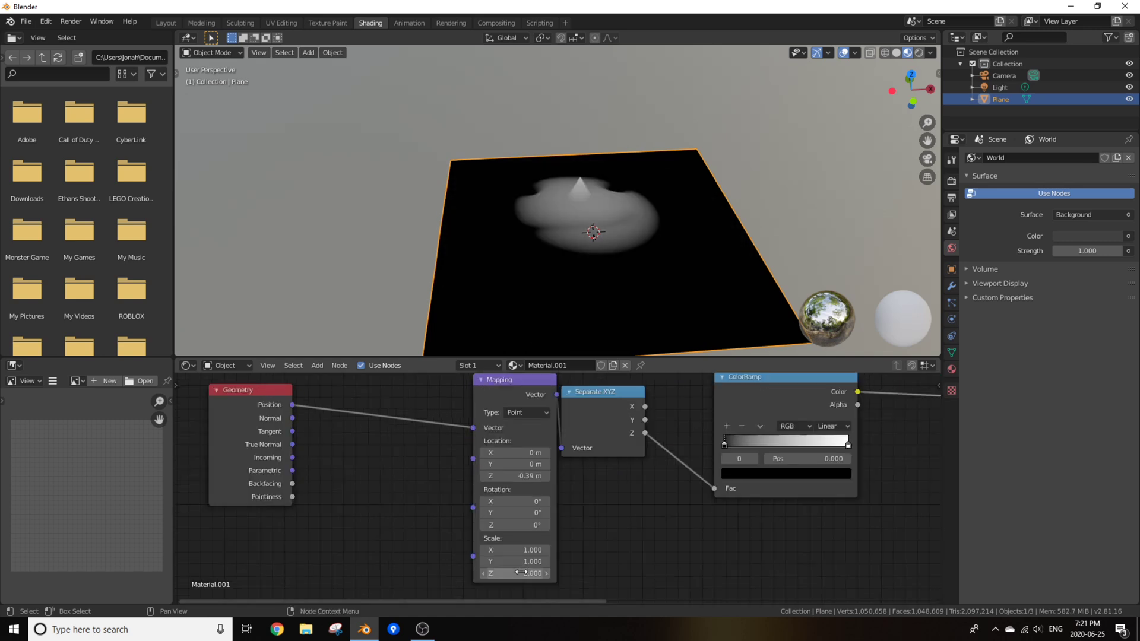
Adjust the Mapping Z scale and add an RGB Curves node before Emission, bending it to brighten the gradient.
{"action": "left_click_drag", "start_coordinate": [520, 572], "coordinate": [541, 571], "text": "shift"}
{"action": "middle_click_drag", "start_coordinate": [560, 287], "coordinate": [564, 328]}
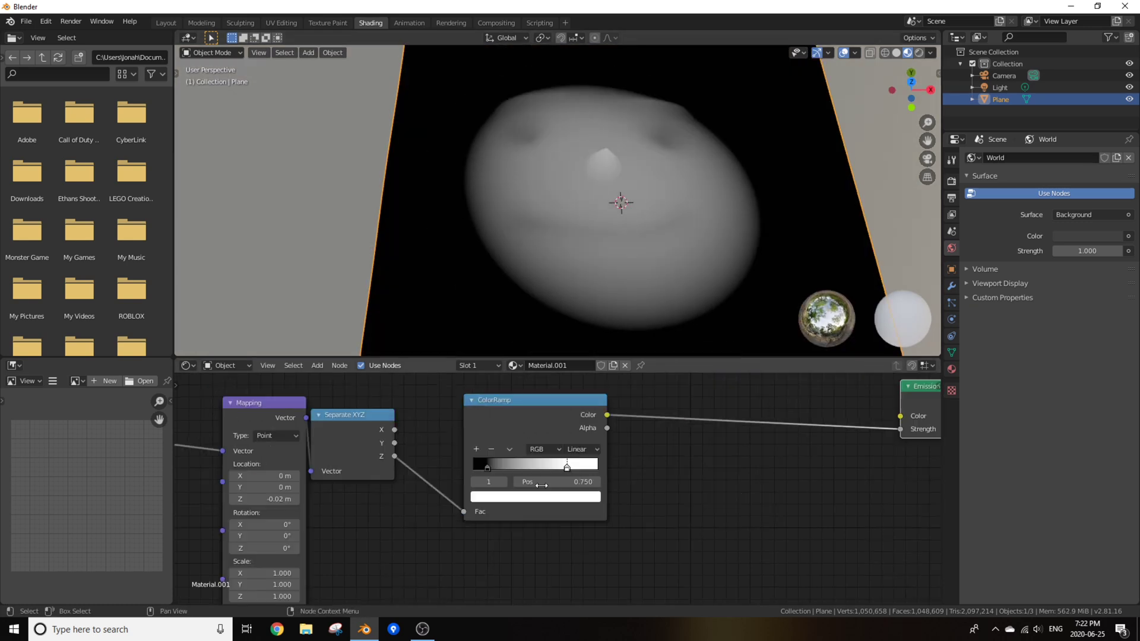
{"action": "type", "text": "rg"}
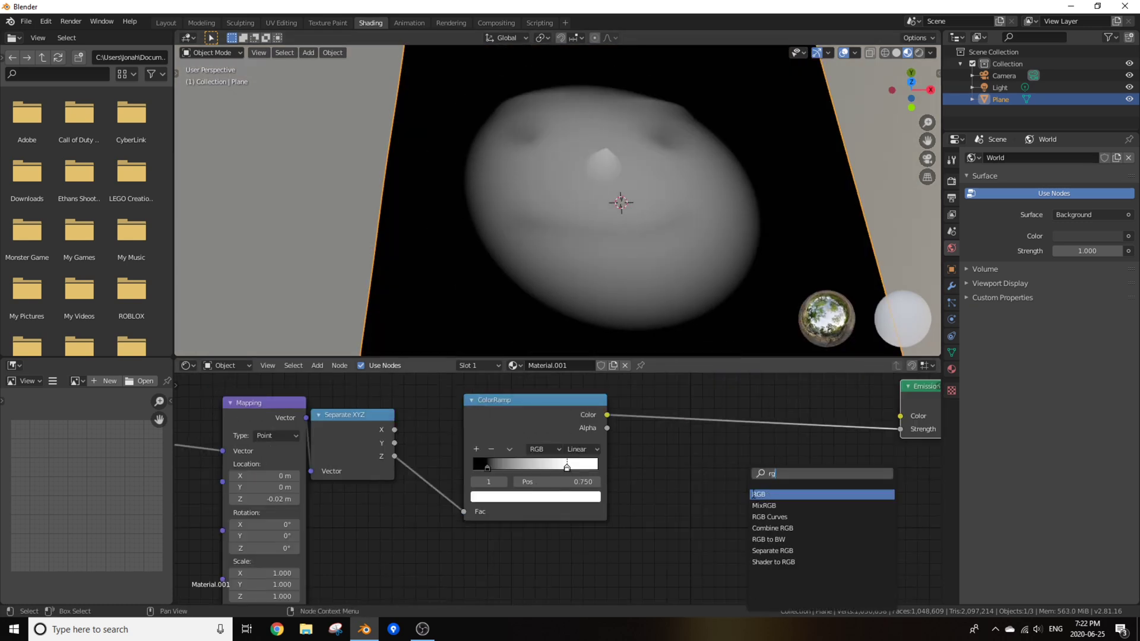
{"action": "left_click", "coordinate": [772, 517]}
{"action": "left_click_drag", "start_coordinate": [777, 493], "coordinate": [735, 530]}
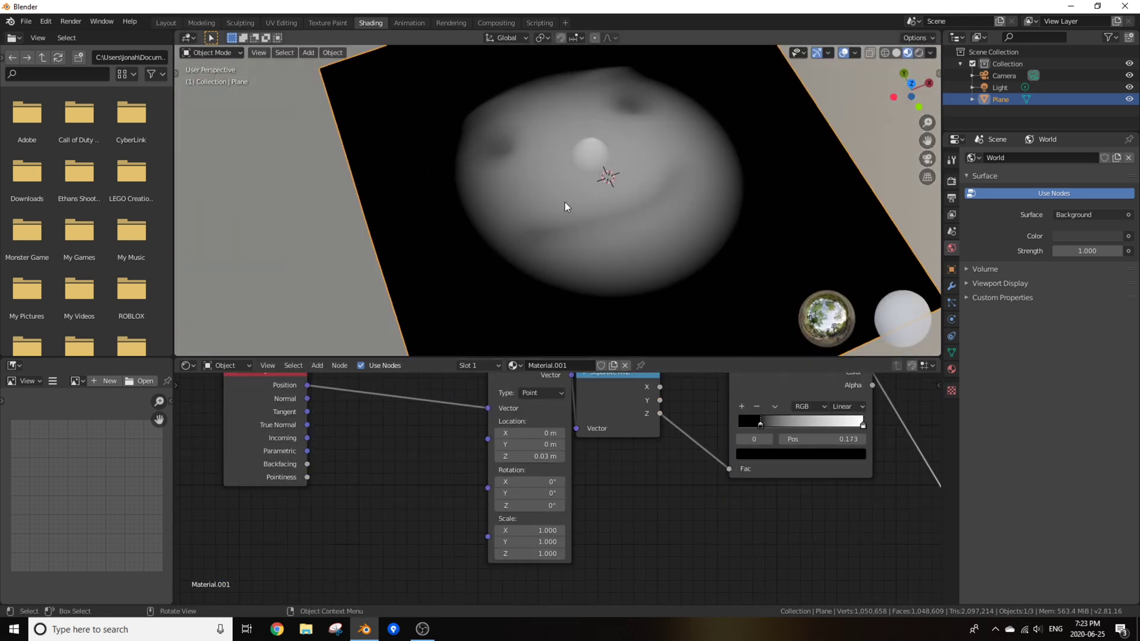
{"action": "scroll", "coordinate": [565, 206], "scroll_direction": "down", "scroll_amount": 5}
{"action": "middle_click_drag", "start_coordinate": [624, 161], "coordinate": [514, 204]}
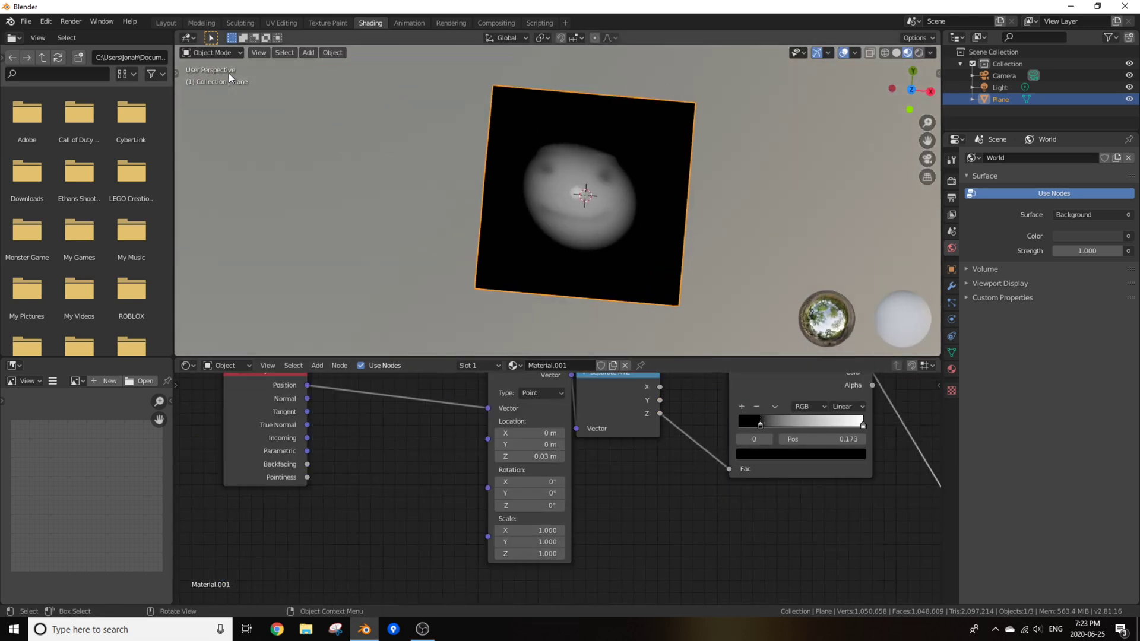
In the Layout workspace, snap to top view, look through the camera and select it.
{"action": "left_click", "coordinate": [172, 23]}
{"action": "scroll", "coordinate": [351, 223], "scroll_direction": "down", "scroll_amount": 3}
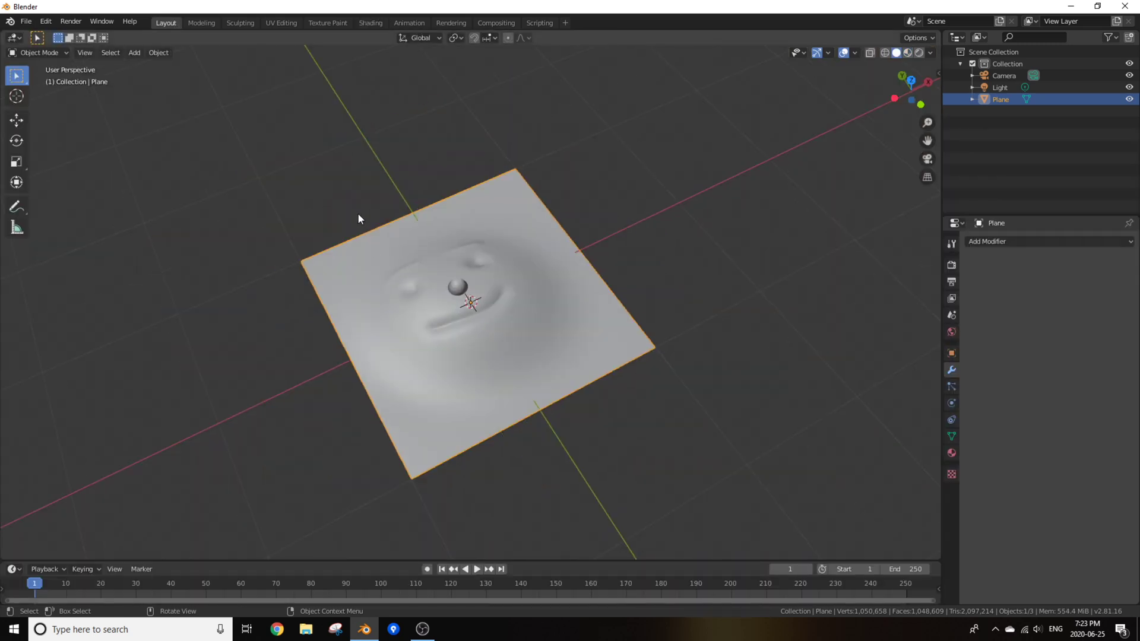
{"action": "key", "text": "KP_7"}
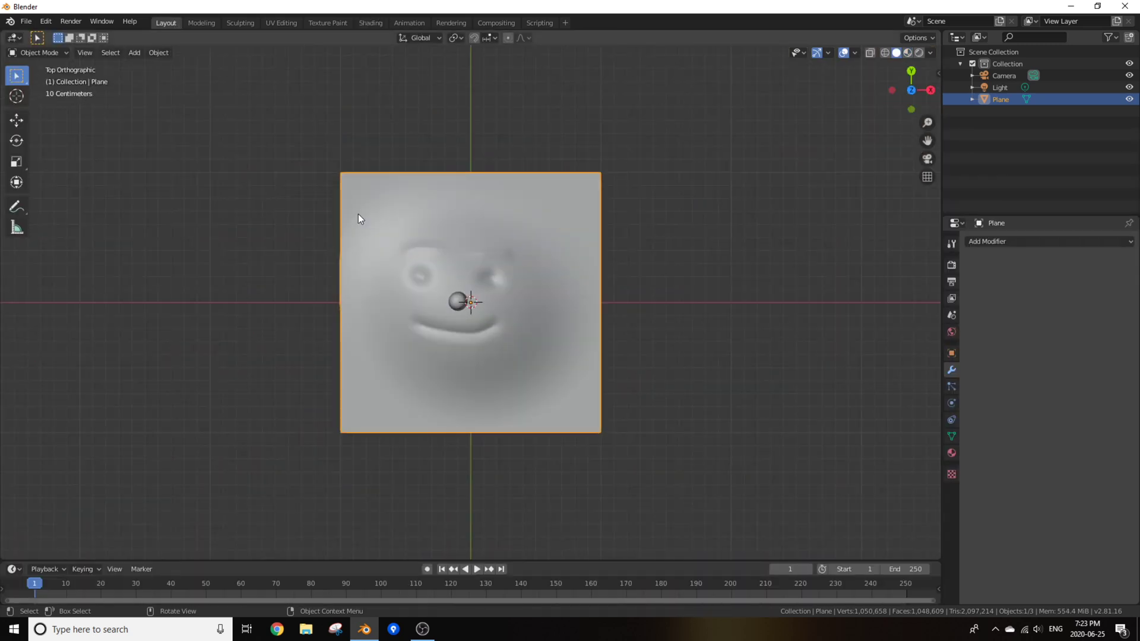
{"action": "key", "text": "ctrl"}
{"action": "key", "text": "ctrl+alt+KP_0"}
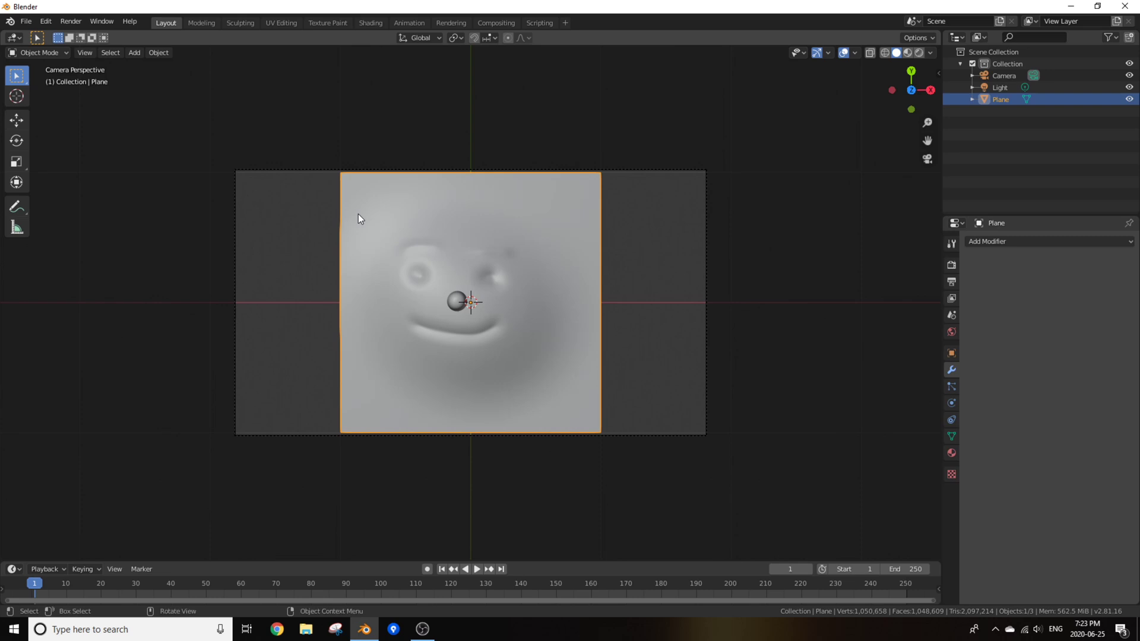
{"action": "left_click", "coordinate": [237, 402]}
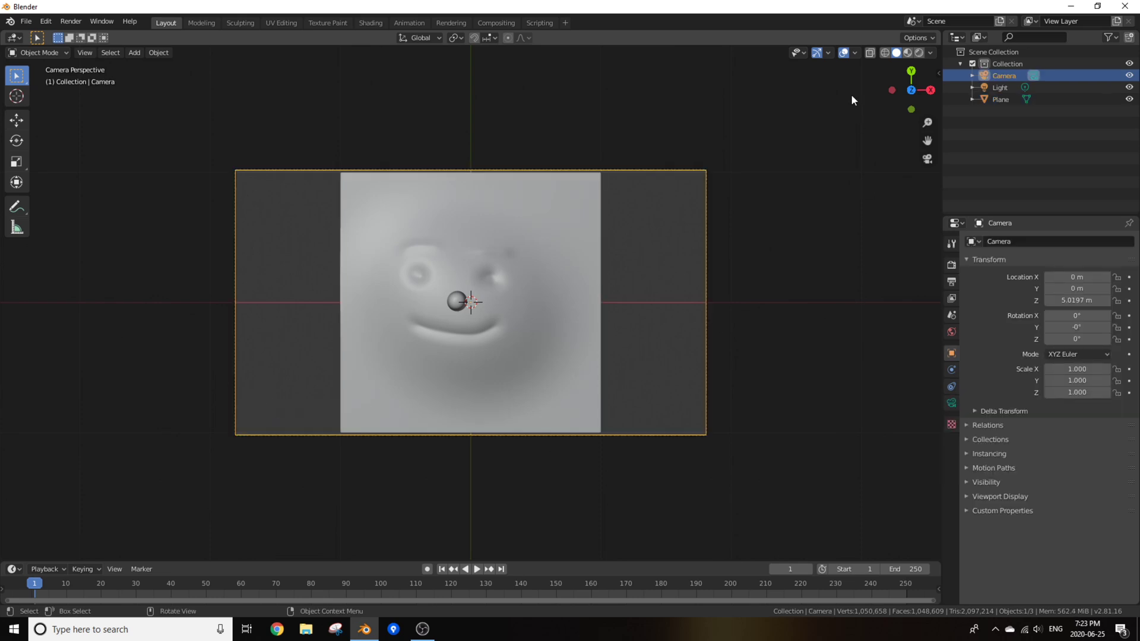
{"action": "key", "text": "n"}
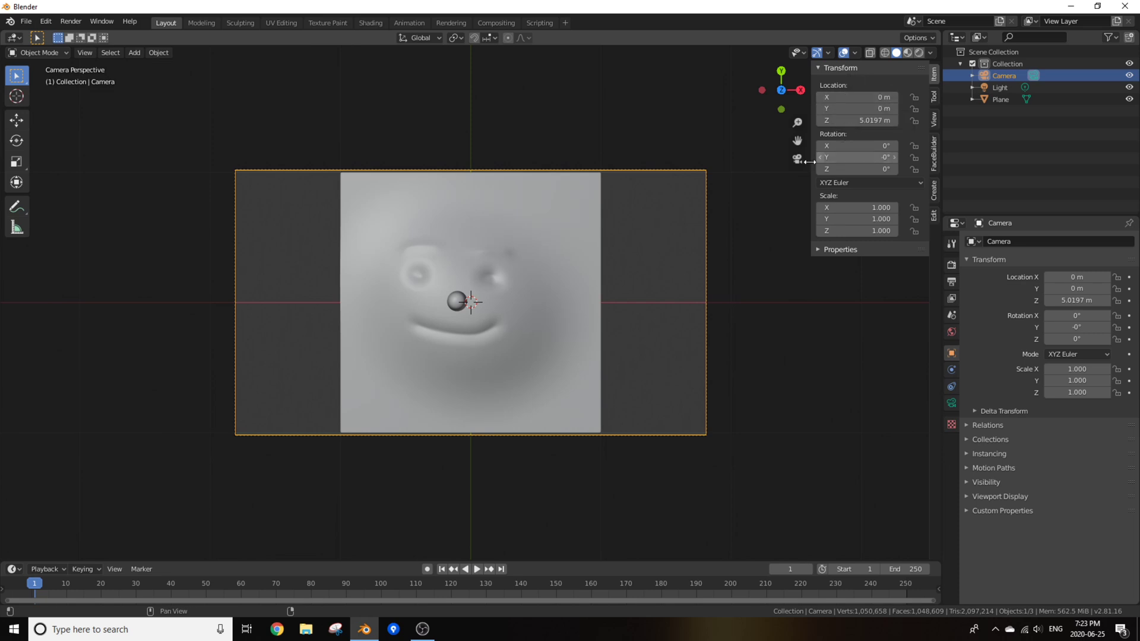
{"action": "key", "text": "n"}
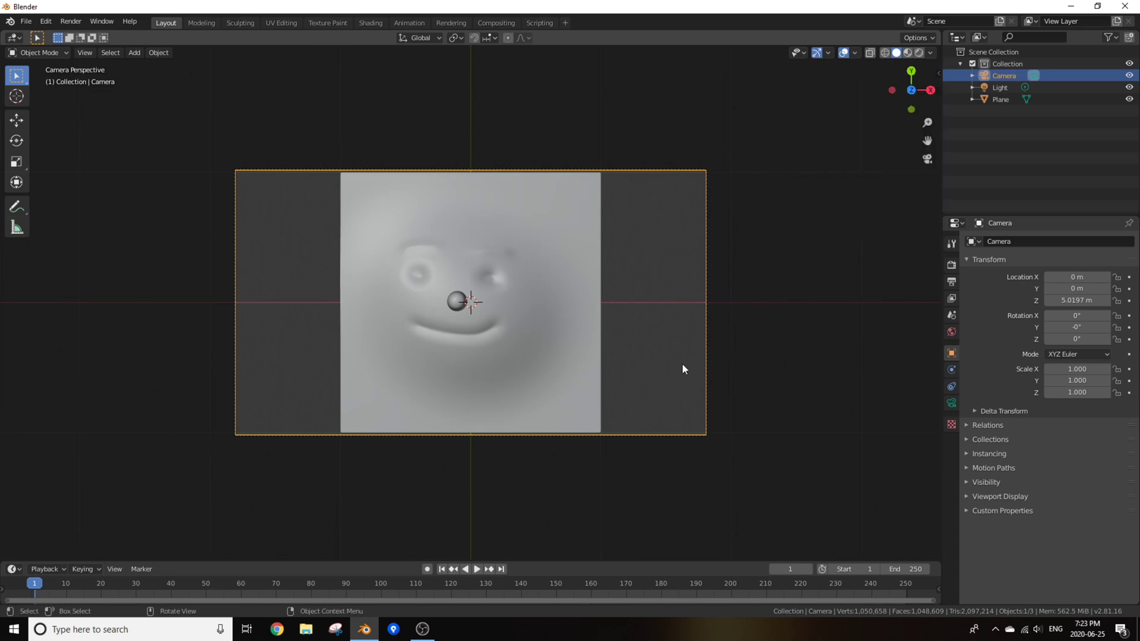
Set the camera type to Orthographic with an Orthographic Scale of 2.
{"action": "left_click", "coordinate": [951, 403]}
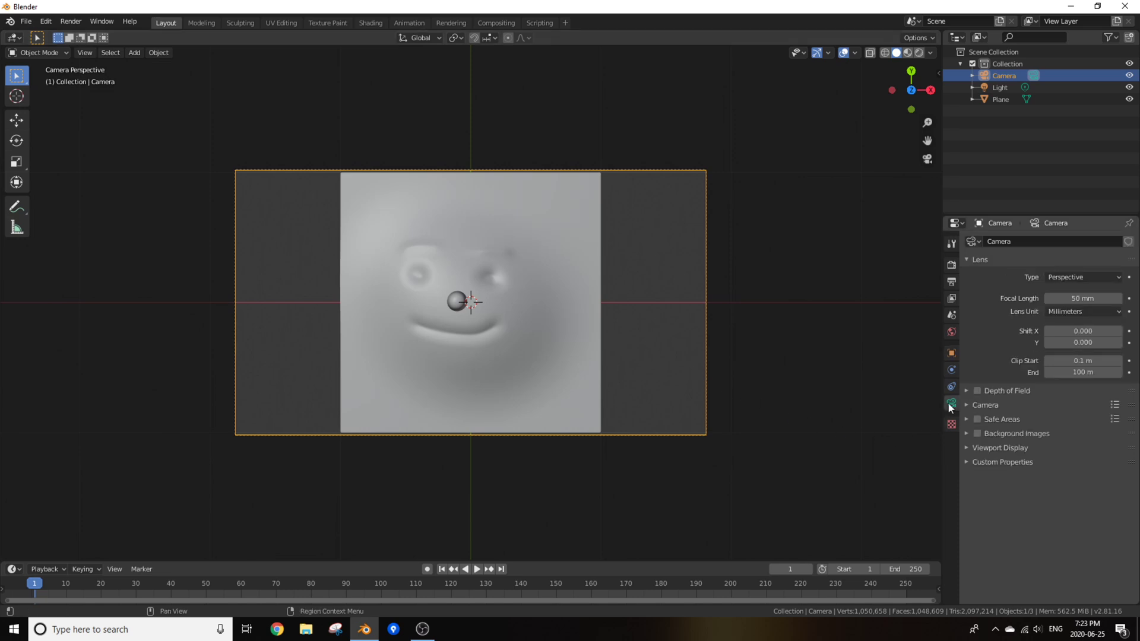
{"action": "left_click", "coordinate": [1078, 279]}
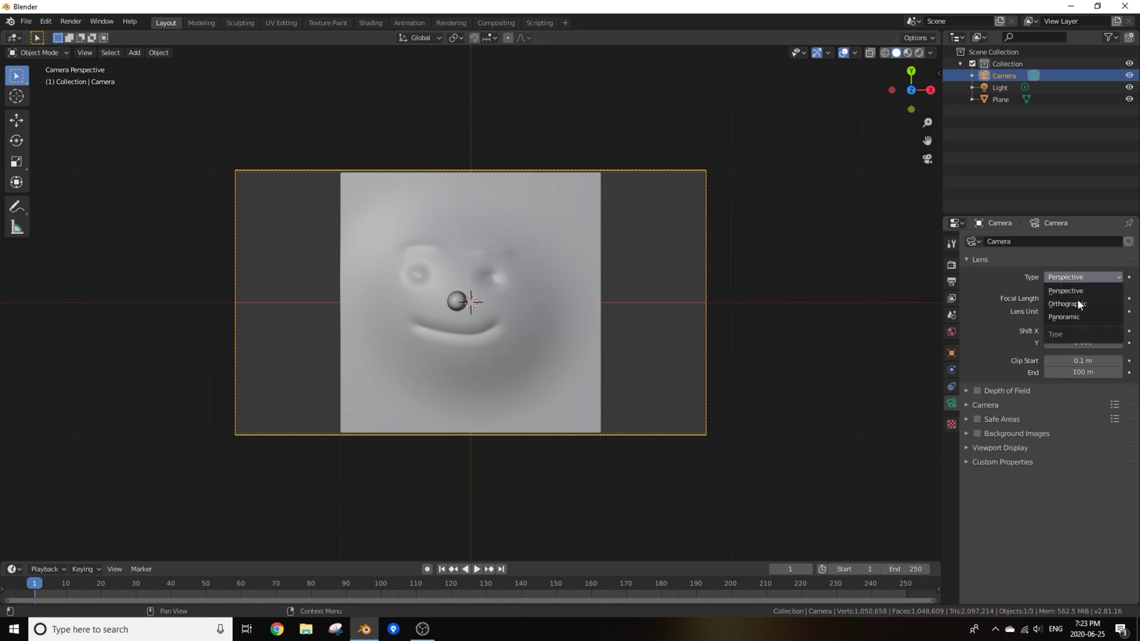
{"action": "left_click", "coordinate": [1077, 301]}
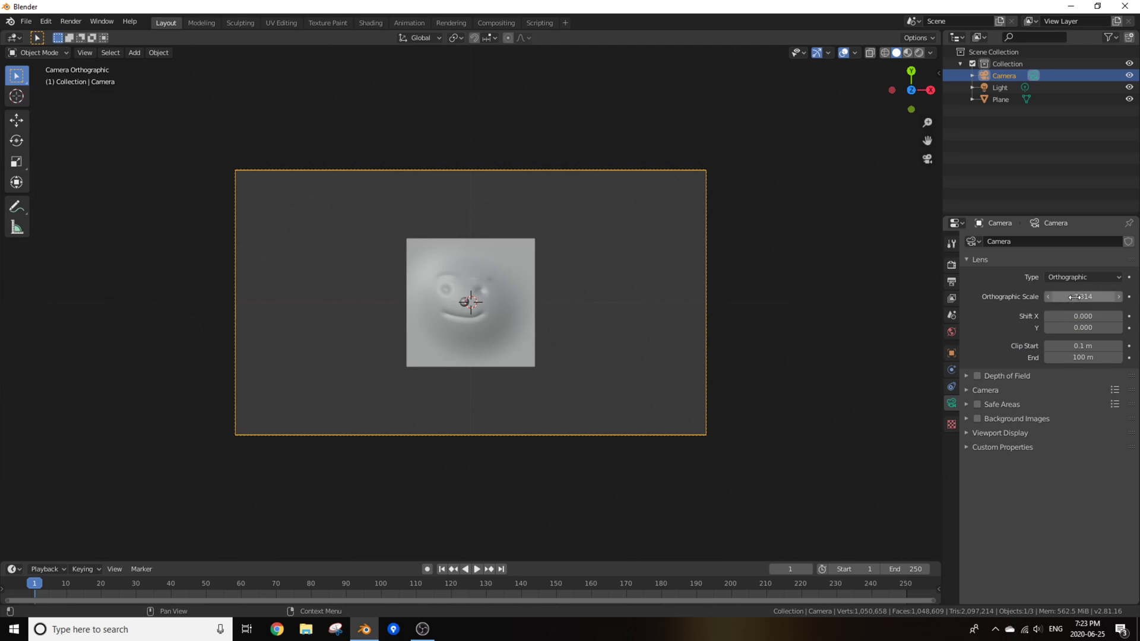
{"action": "left_click", "coordinate": [1074, 297]}
{"action": "key", "text": "Return"}
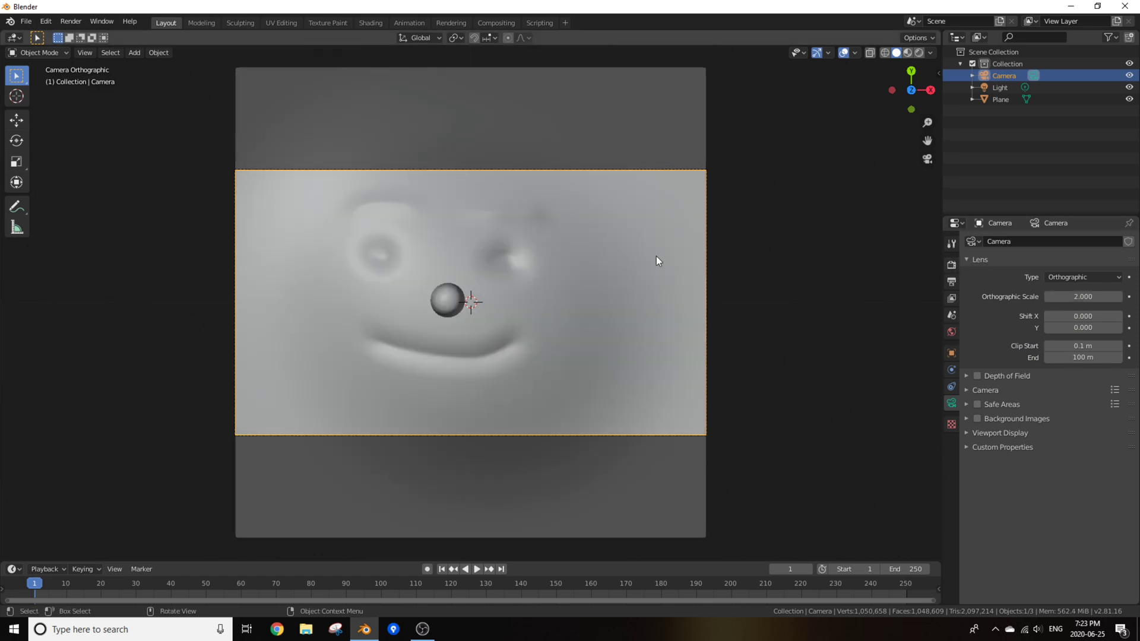
Apply the 4K UHDTV 2160p preset, then change Resolution Y to 3840 for a 3840 × 3840 frame.
{"action": "left_click", "coordinate": [952, 266]}
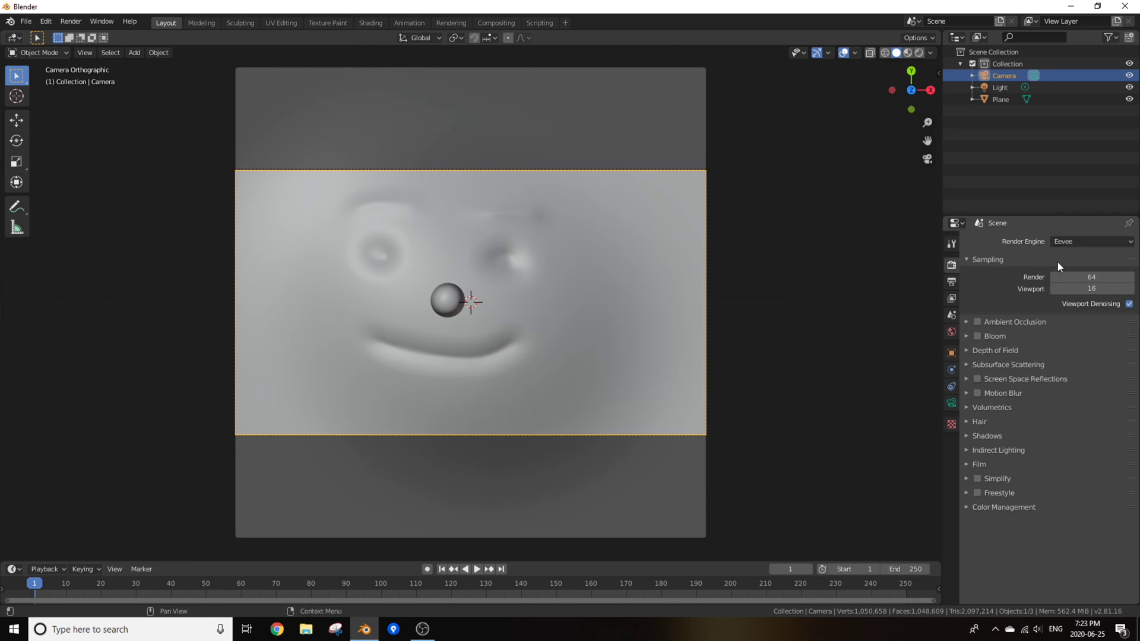
{"action": "left_click", "coordinate": [946, 284]}
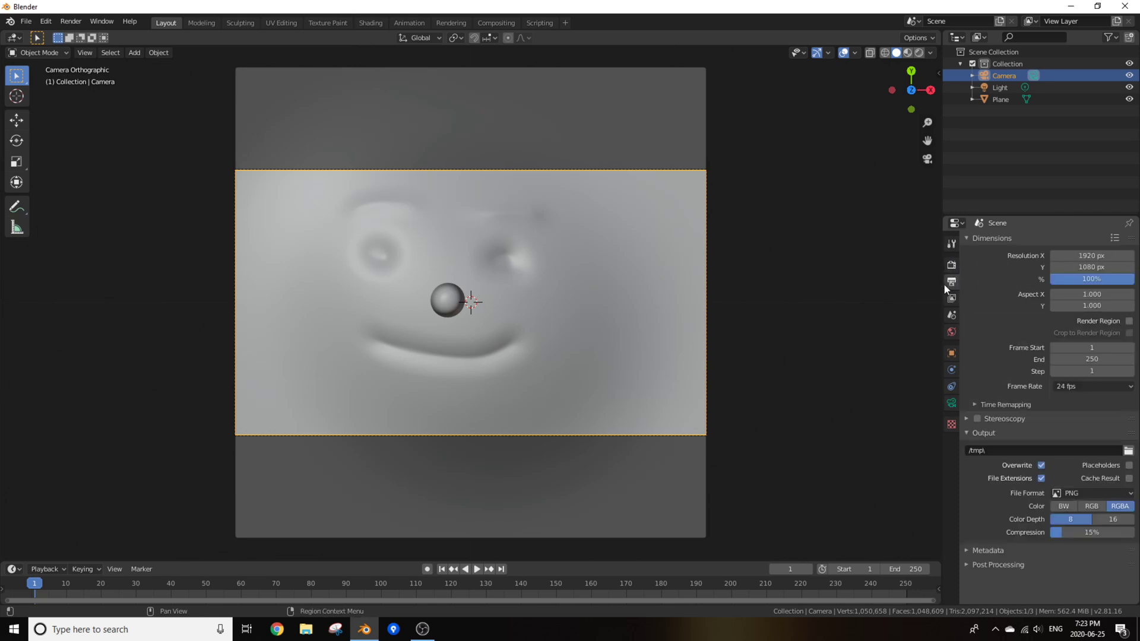
{"action": "left_click", "coordinate": [1114, 238]}
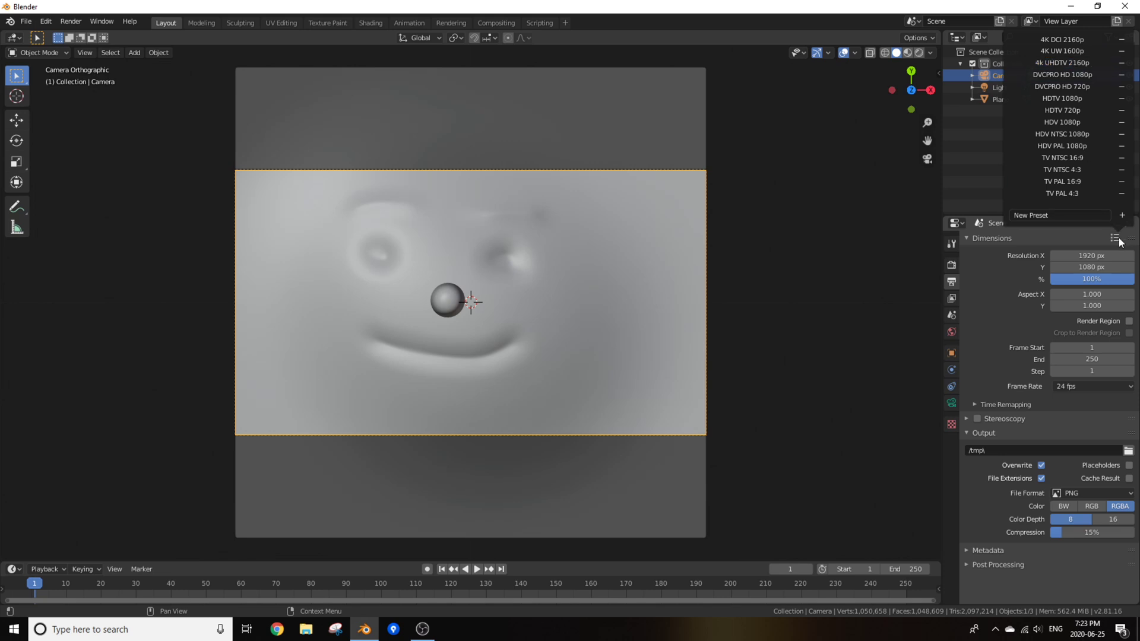
{"action": "left_click", "coordinate": [1049, 64]}
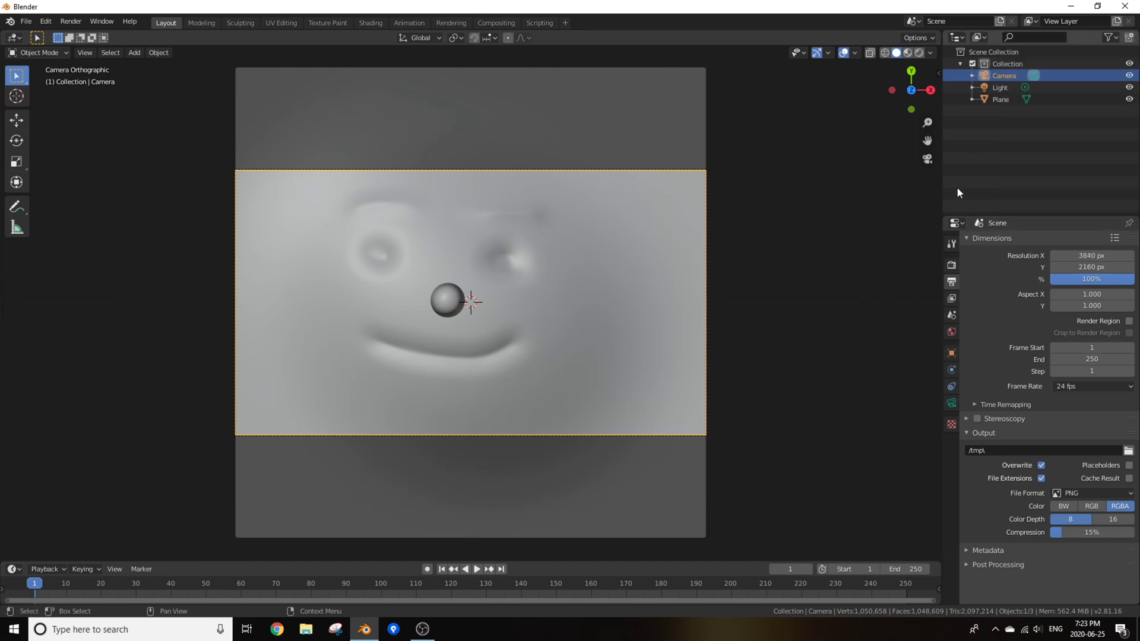
{"action": "left_click", "coordinate": [1078, 267]}
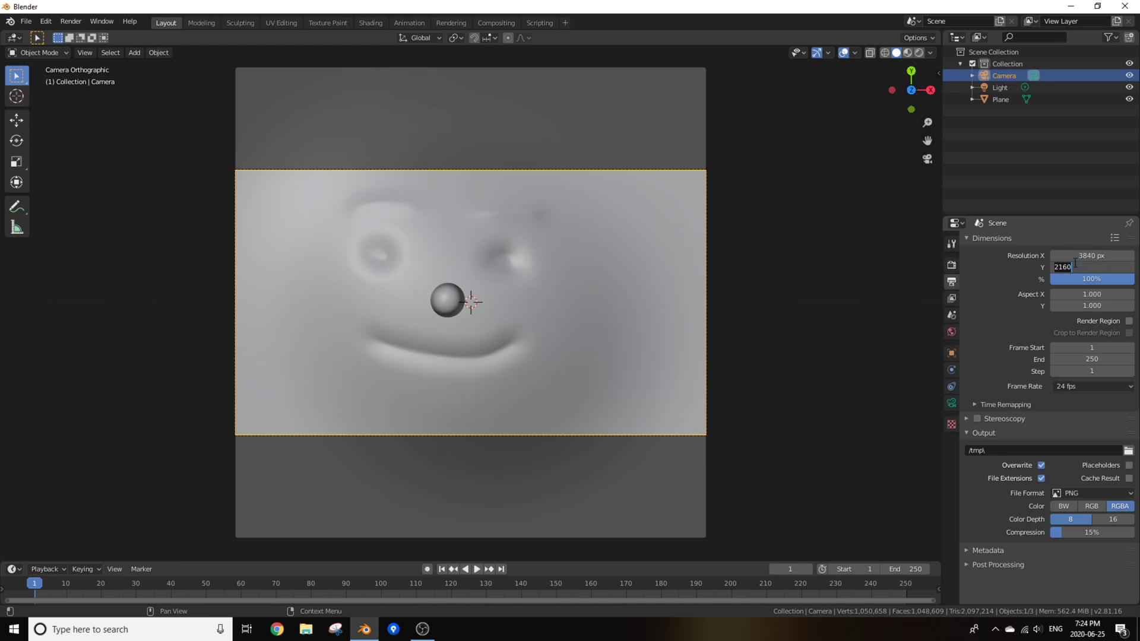
{"action": "type", "text": "3840"}
{"action": "key", "text": "Return"}
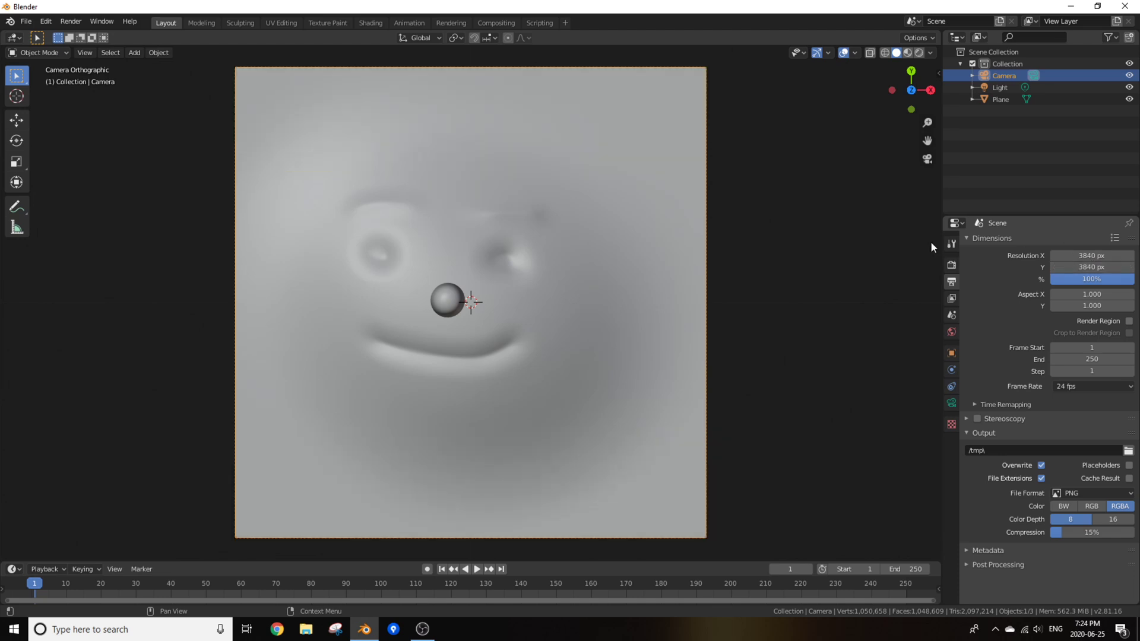
{"action": "scroll", "coordinate": [629, 251], "scroll_direction": "up", "scroll_amount": 3}
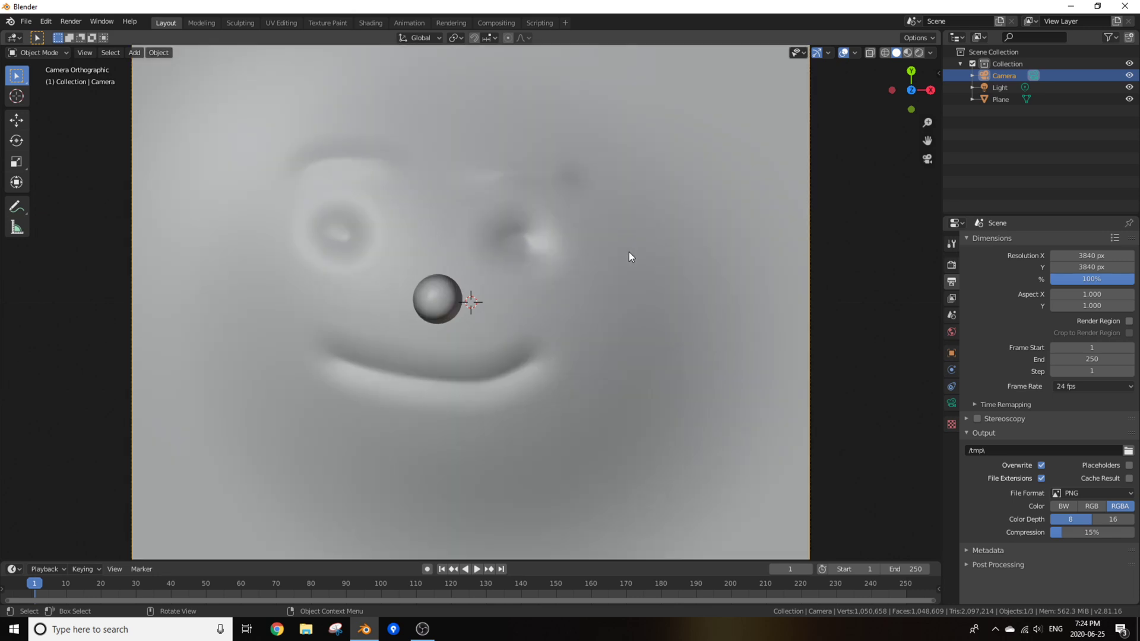
{"action": "scroll", "coordinate": [639, 322], "scroll_direction": "down", "scroll_amount": 3}
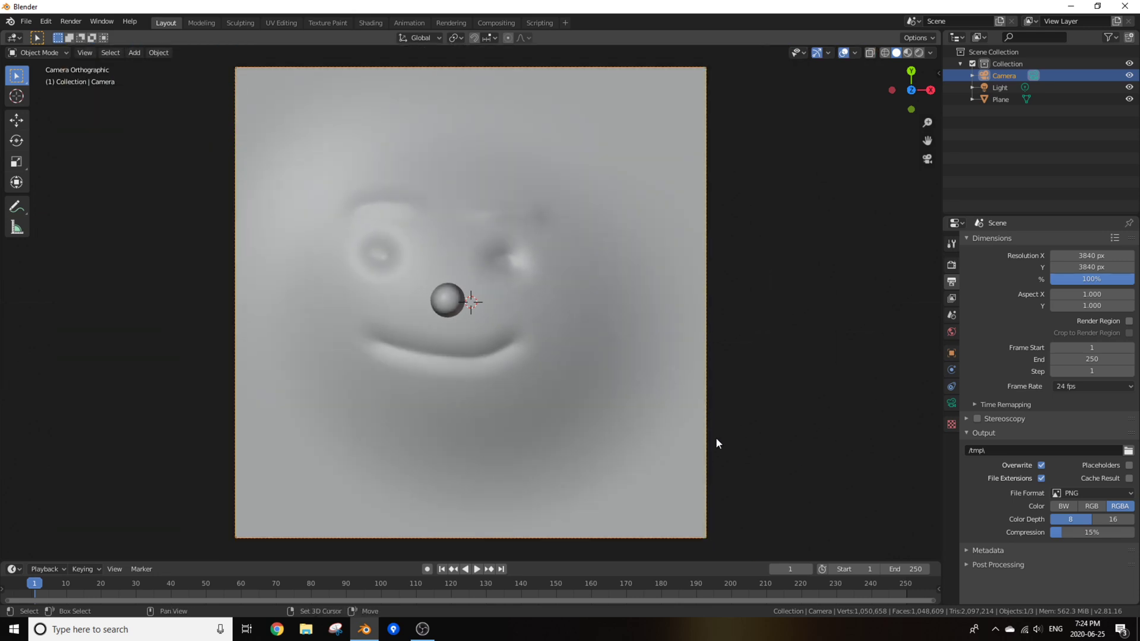
{"action": "middle_click_drag", "start_coordinate": [398, 422], "coordinate": [647, 220], "text": "shift"}
{"action": "scroll", "coordinate": [497, 322], "scroll_direction": "up", "scroll_amount": 3}
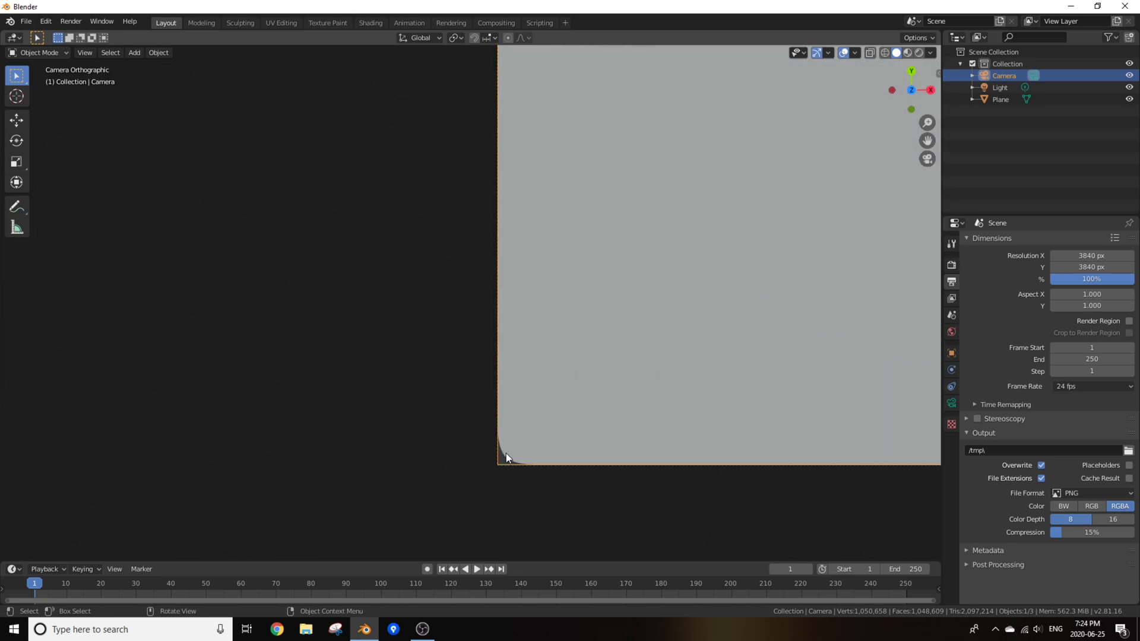
{"action": "scroll", "coordinate": [444, 436], "scroll_direction": "down", "scroll_amount": 5}
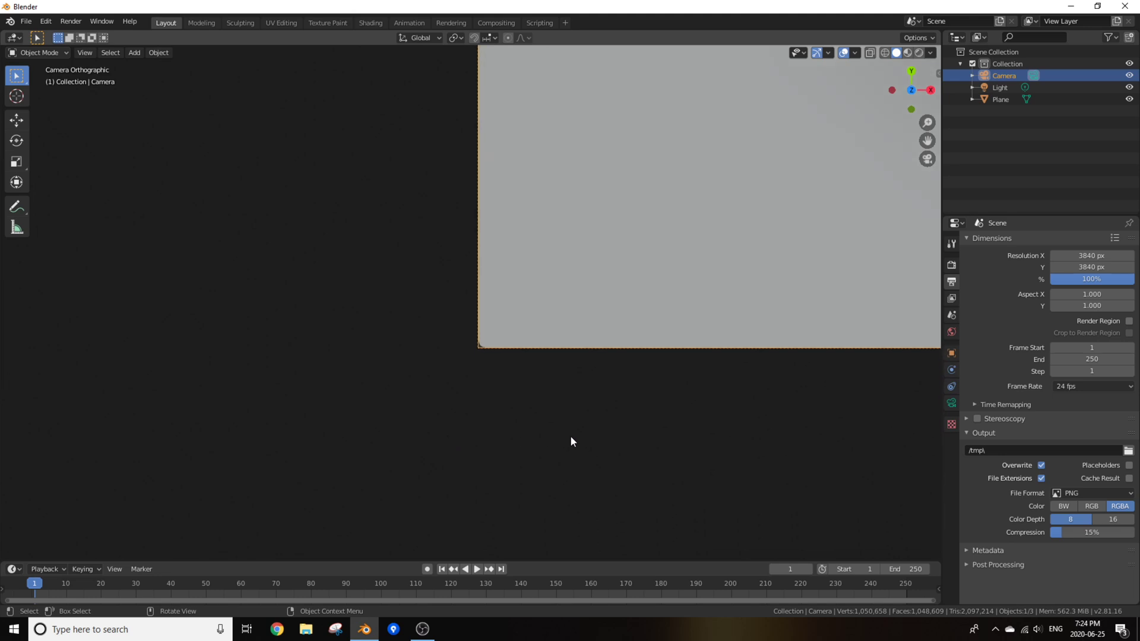
Set the world background colour to black with a brightness value of 0.
{"action": "left_click", "coordinate": [952, 332]}
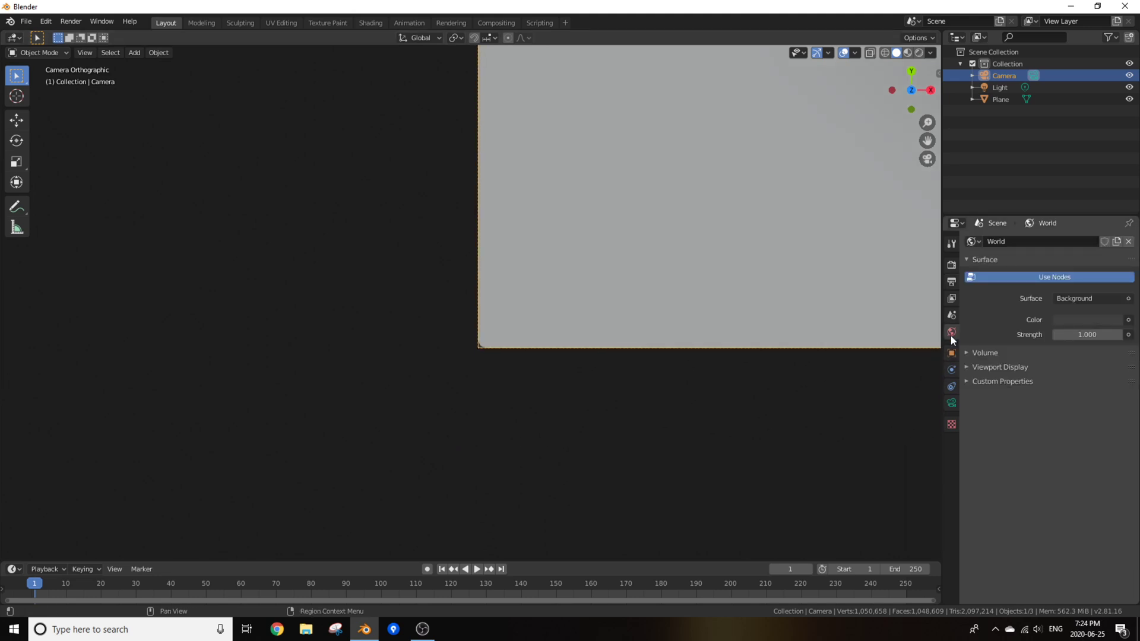
{"action": "left_click", "coordinate": [1080, 320]}
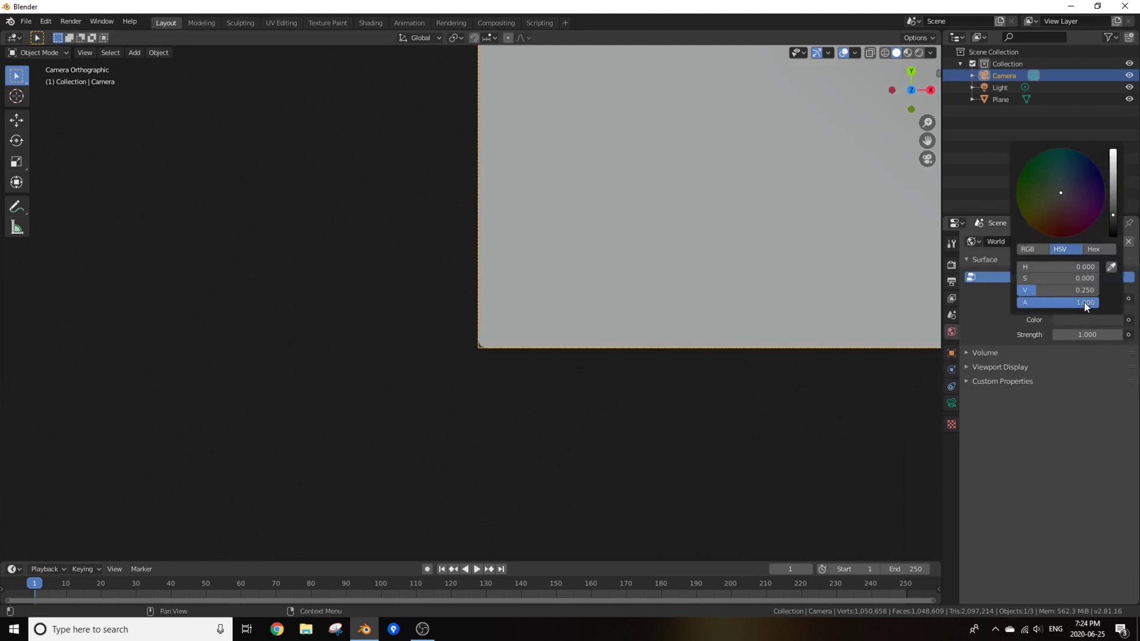
{"action": "left_click", "coordinate": [1068, 290]}
{"action": "type", "text": "0"}
{"action": "key", "text": "Return"}
Return to camera view with the square frame fitted around the centred face.
{"action": "scroll", "coordinate": [469, 304], "scroll_direction": "down", "scroll_amount": 4}
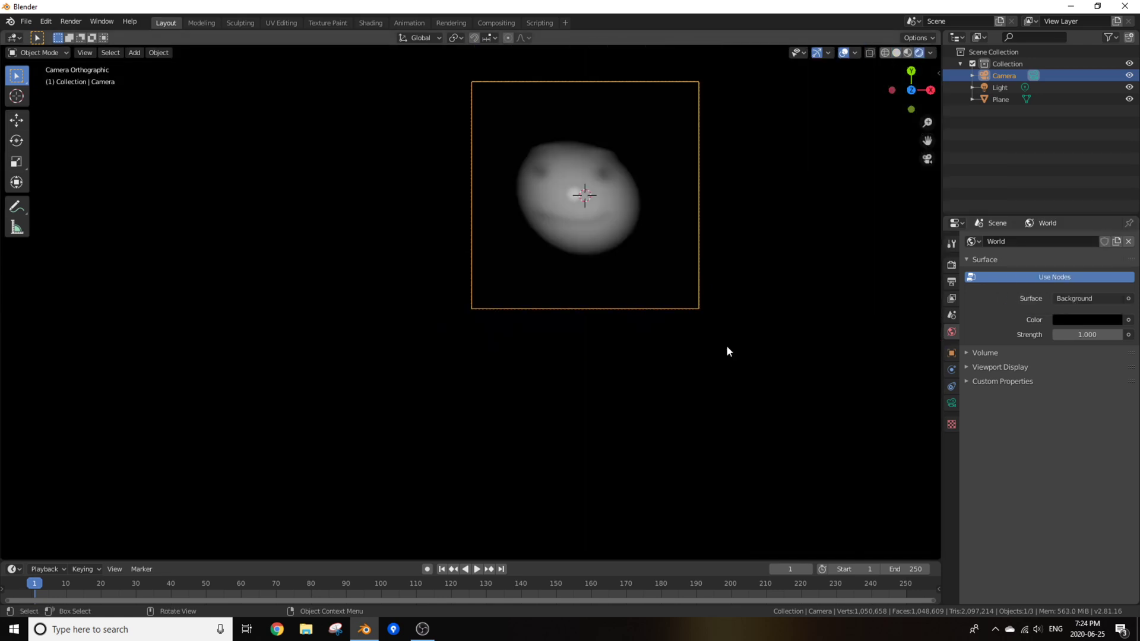
{"action": "scroll", "coordinate": [499, 321], "scroll_direction": "up", "scroll_amount": 6}
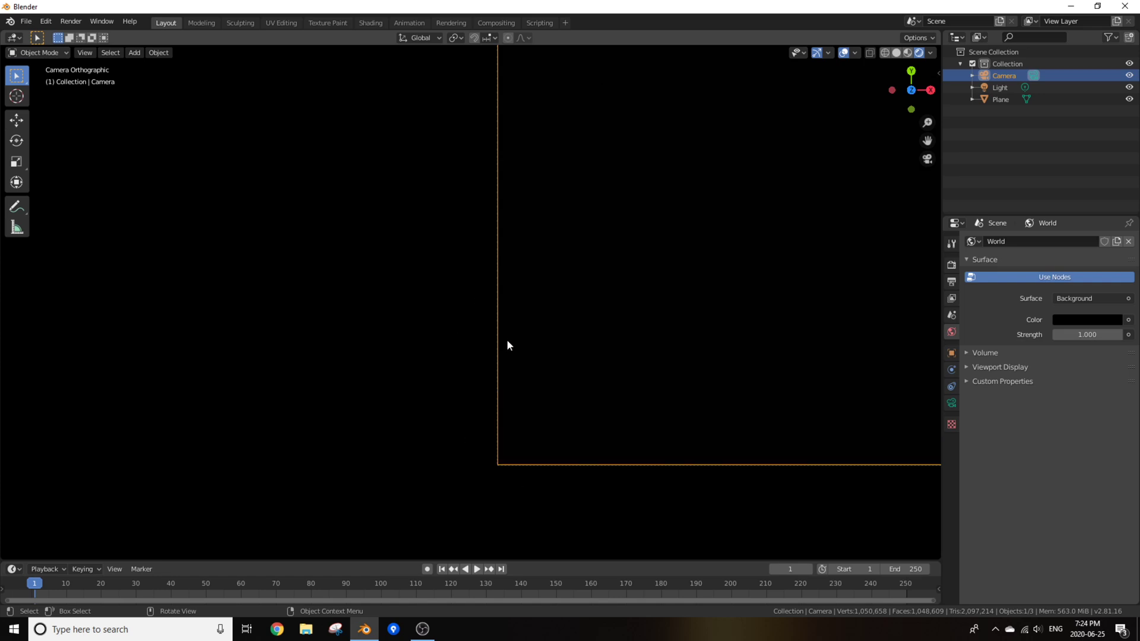
{"action": "scroll", "coordinate": [507, 346], "scroll_direction": "down", "scroll_amount": 5}
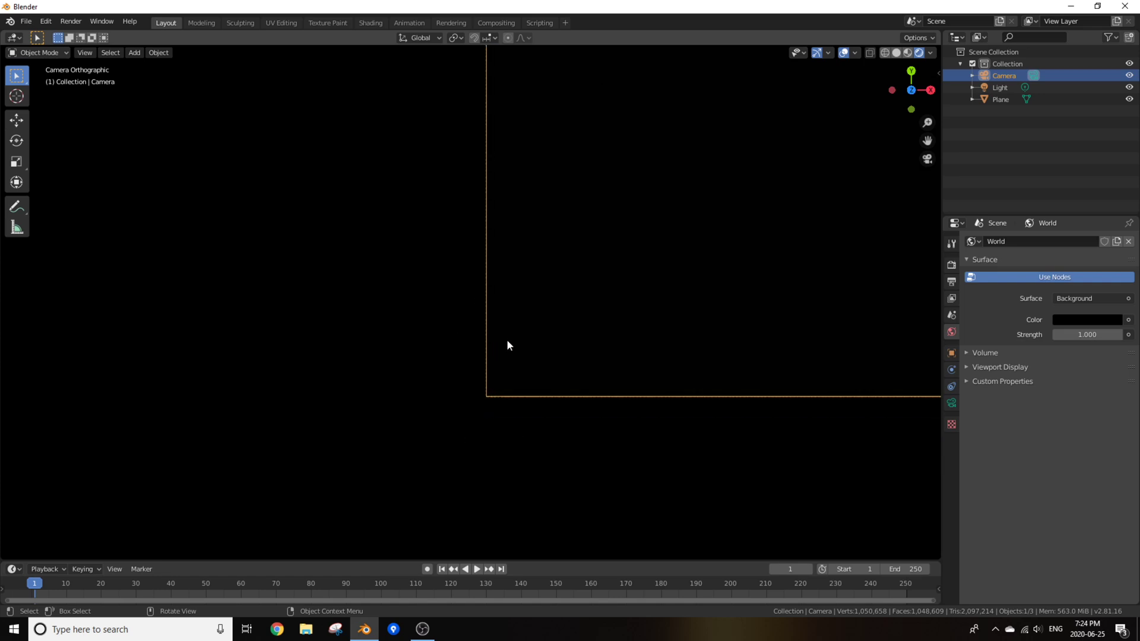
{"action": "scroll", "coordinate": [532, 347], "scroll_direction": "up", "scroll_amount": 7}
{"action": "scroll", "coordinate": [499, 494], "scroll_direction": "down", "scroll_amount": 6}
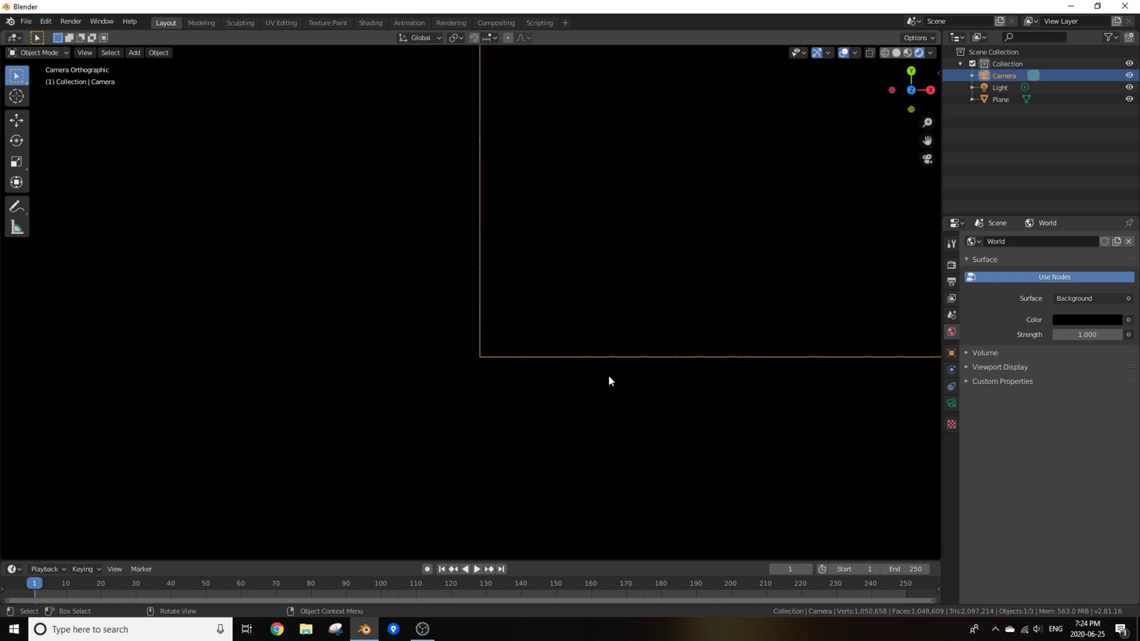
{"action": "mouse_move", "coordinate": [639, 352]}
{"action": "middle_mouse_down"}
{"action": "mouse_move", "coordinate": [461, 453]}
{"action": "mouse_move", "coordinate": [610, 341]}
{"action": "mouse_move", "coordinate": [570, 323]}
{"action": "mouse_move", "coordinate": [540, 371]}
{"action": "mouse_move", "coordinate": [637, 361]}
{"action": "middle_mouse_up"}
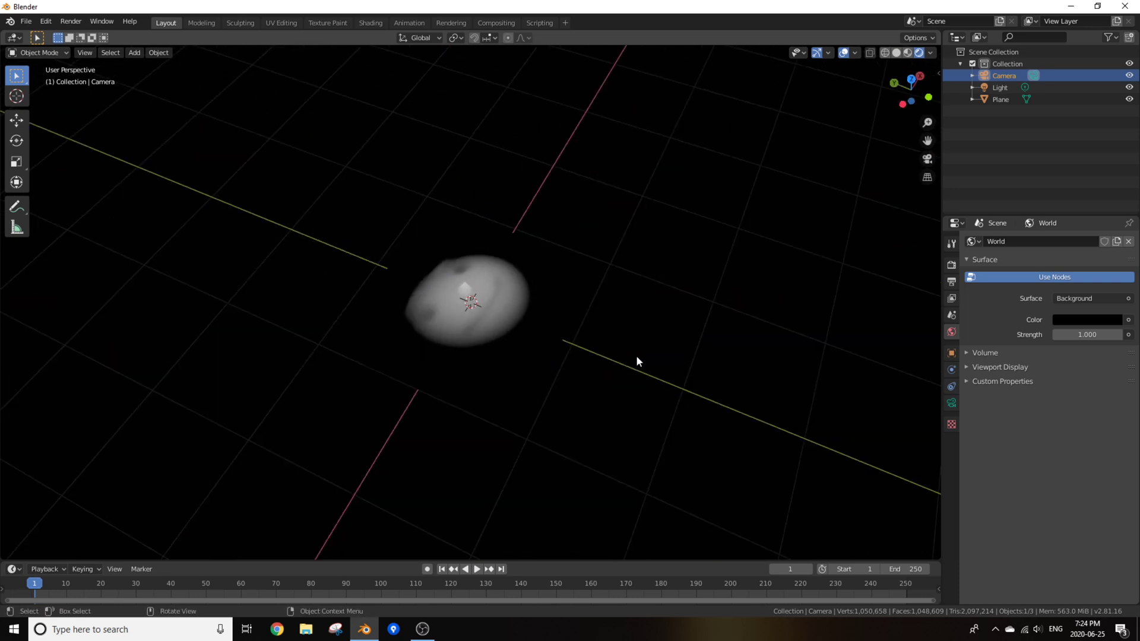
{"action": "key", "text": "KP_0"}
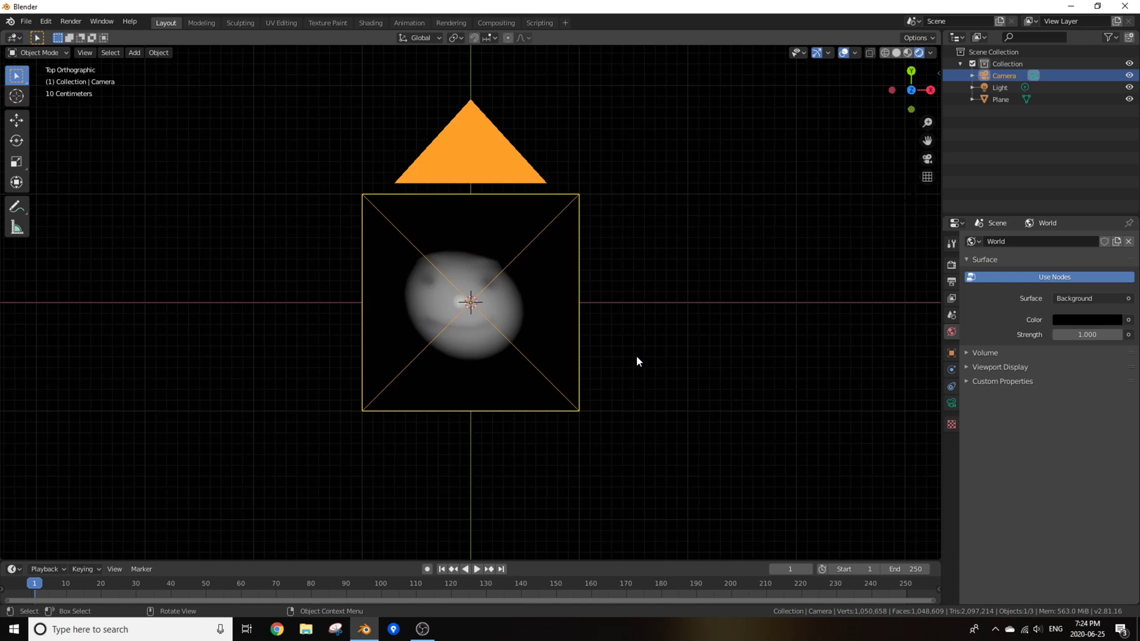
{"action": "scroll", "coordinate": [636, 355], "scroll_direction": "up", "scroll_amount": 5}
{"action": "scroll", "coordinate": [636, 355], "scroll_direction": "down", "scroll_amount": 5}
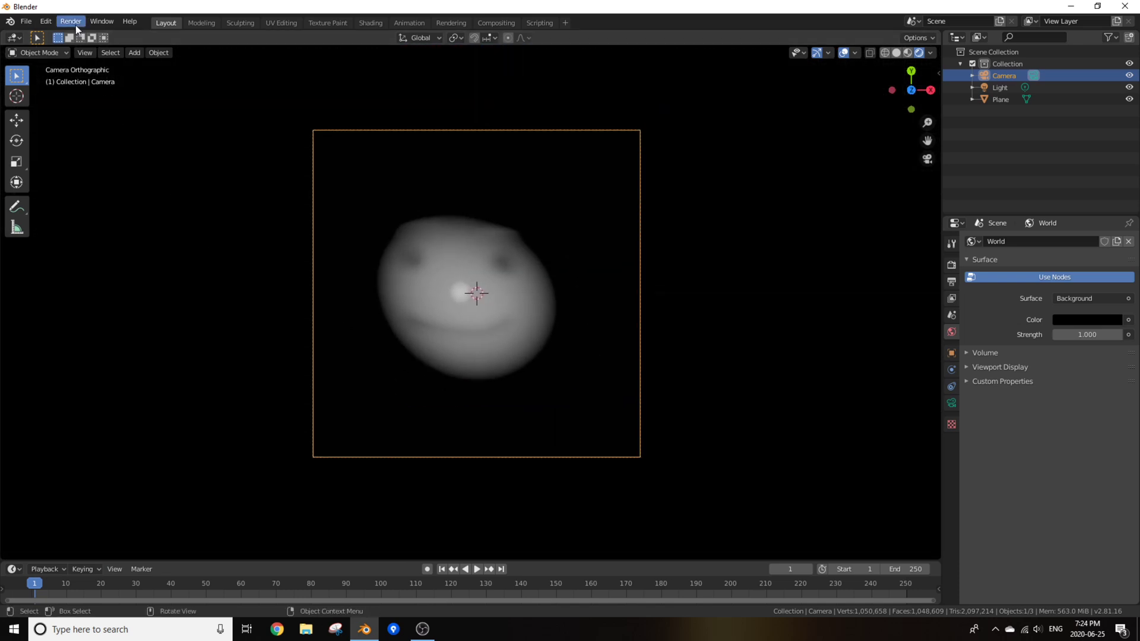
Render the face map at 200 samples and bring up the save options for the render.
{"action": "left_click", "coordinate": [952, 265]}
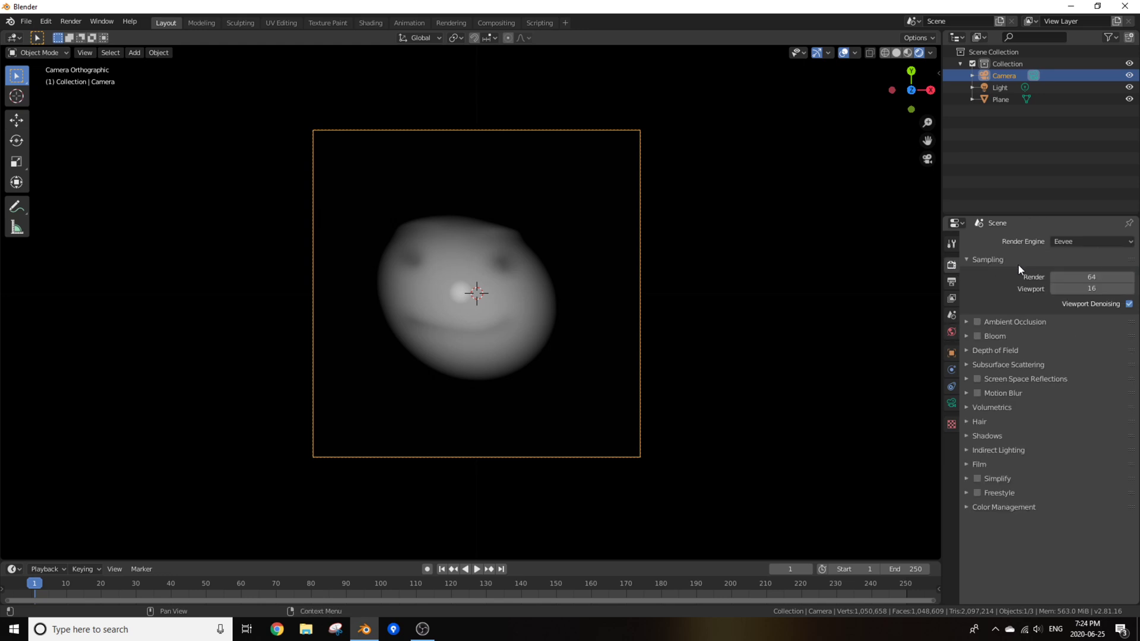
{"action": "left_click", "coordinate": [1092, 277]}
{"action": "type", "text": "200"}
{"action": "key", "text": "Return"}
{"action": "left_click", "coordinate": [69, 20]}
{"action": "left_click", "coordinate": [83, 34]}
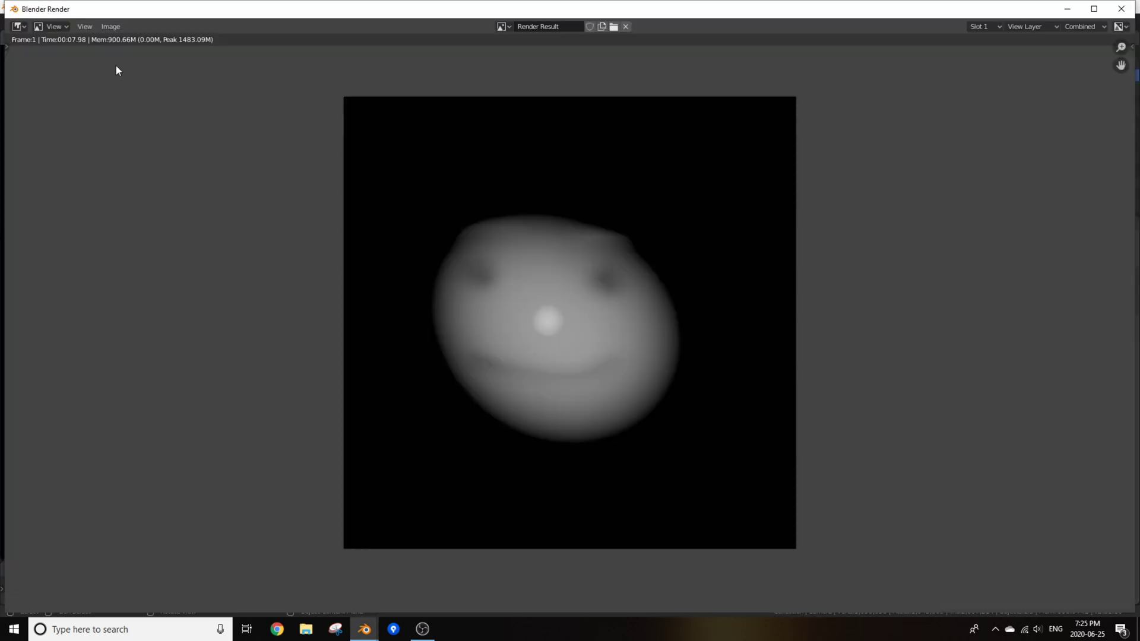
{"action": "left_click", "coordinate": [107, 31]}
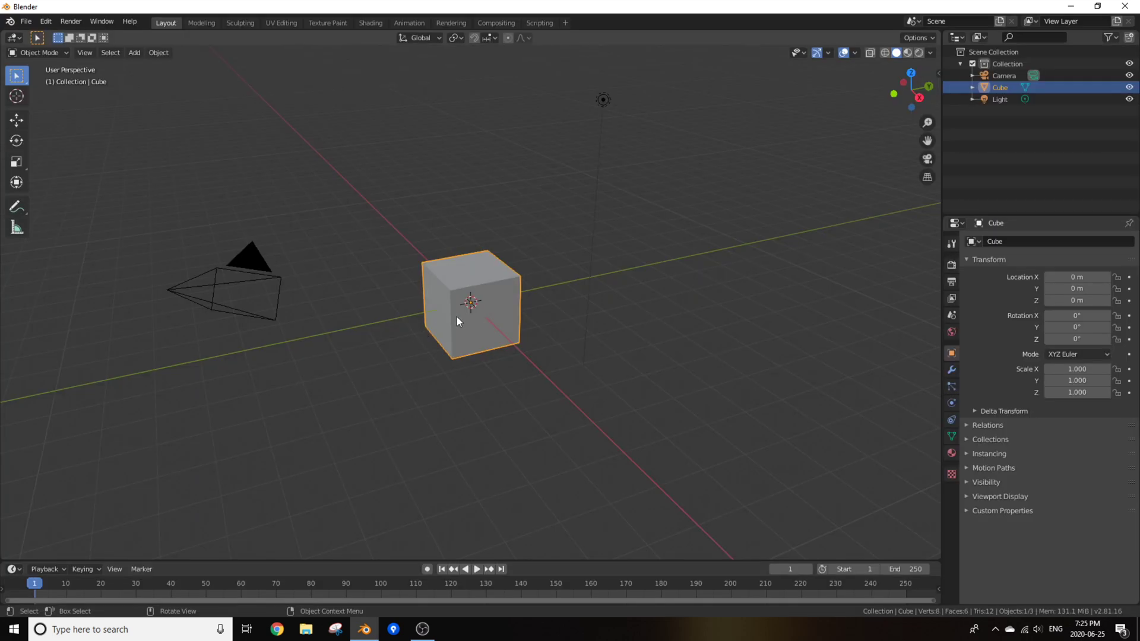
Delete the default cube and add a mesh plane in its place.
{"action": "key", "text": "x"}
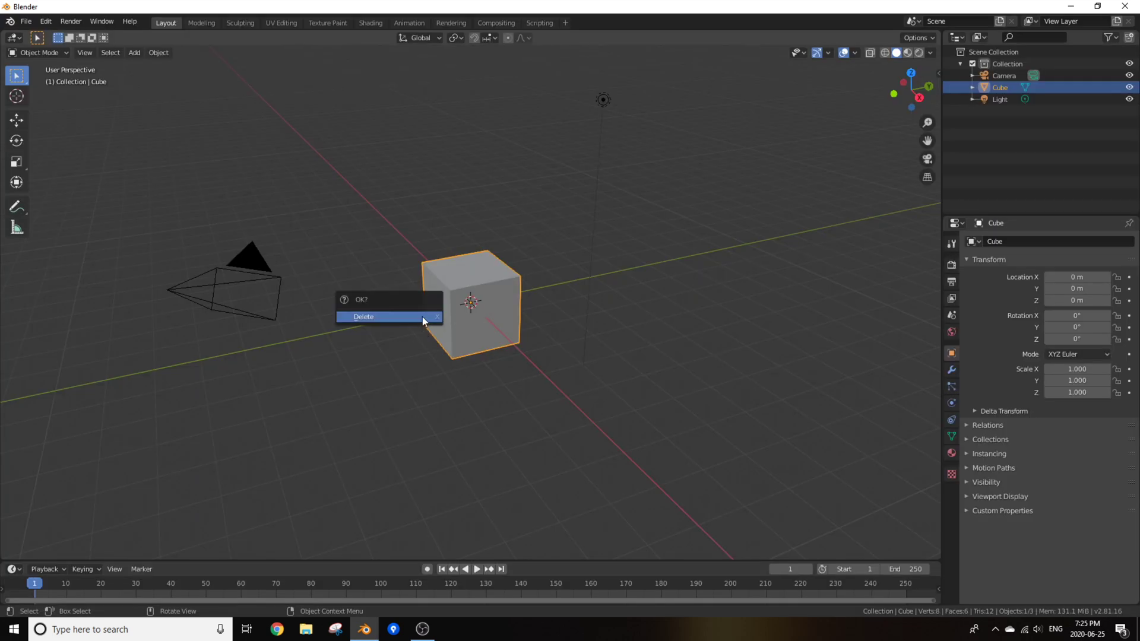
{"action": "left_click", "coordinate": [423, 317]}
{"action": "key", "text": "shift+a"}
{"action": "mouse_move", "coordinate": [468, 303]}
{"action": "left_click", "coordinate": [504, 301]}
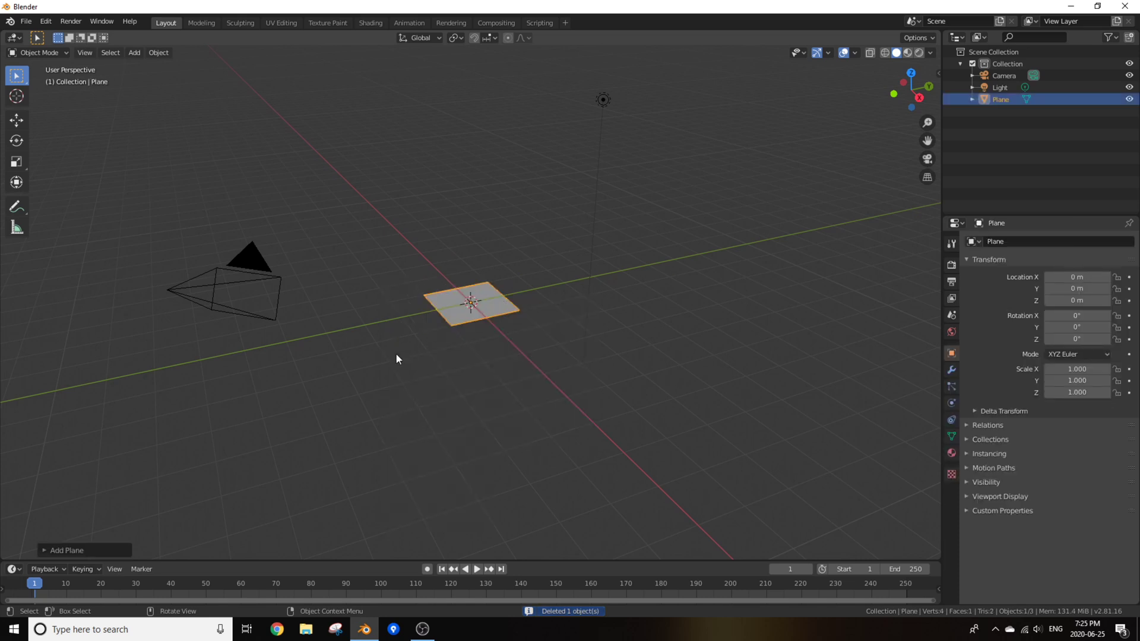
{"action": "middle_click_drag", "start_coordinate": [395, 353], "coordinate": [458, 392]}
In the Shading workspace, give the plane a new material and wire a Bump node's Normal into the shader.
{"action": "left_click", "coordinate": [371, 24]}
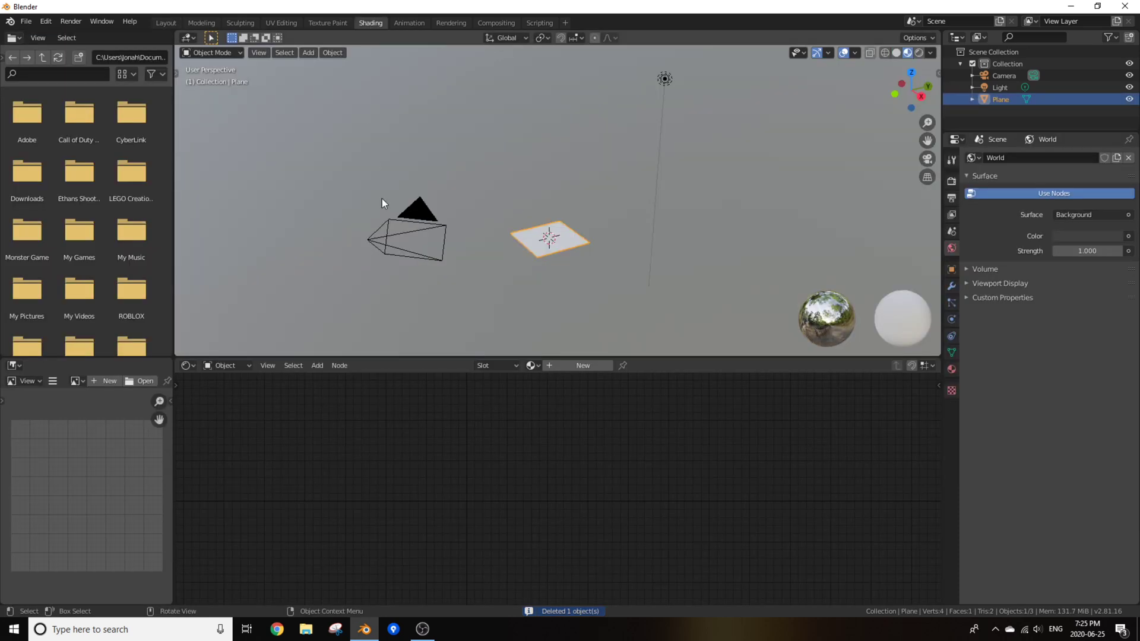
{"action": "left_click", "coordinate": [587, 365]}
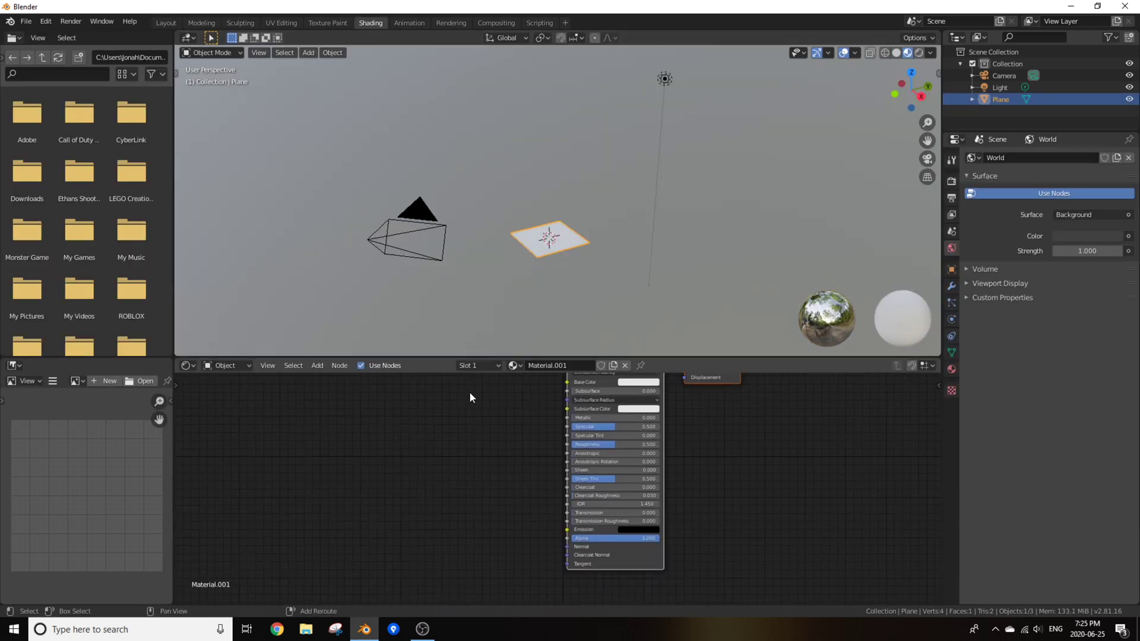
{"action": "key", "text": "shift+a"}
{"action": "left_click", "coordinate": [471, 394]}
{"action": "type", "text": "bumpo"}
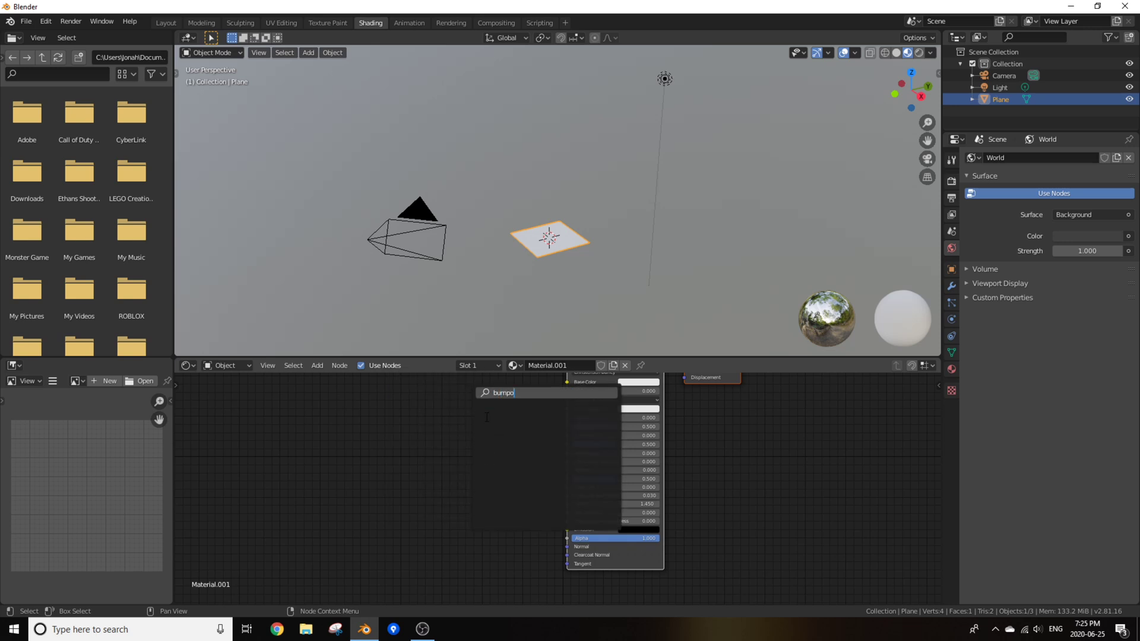
{"action": "key", "text": "BackSpace"}
{"action": "left_click", "coordinate": [488, 414]}
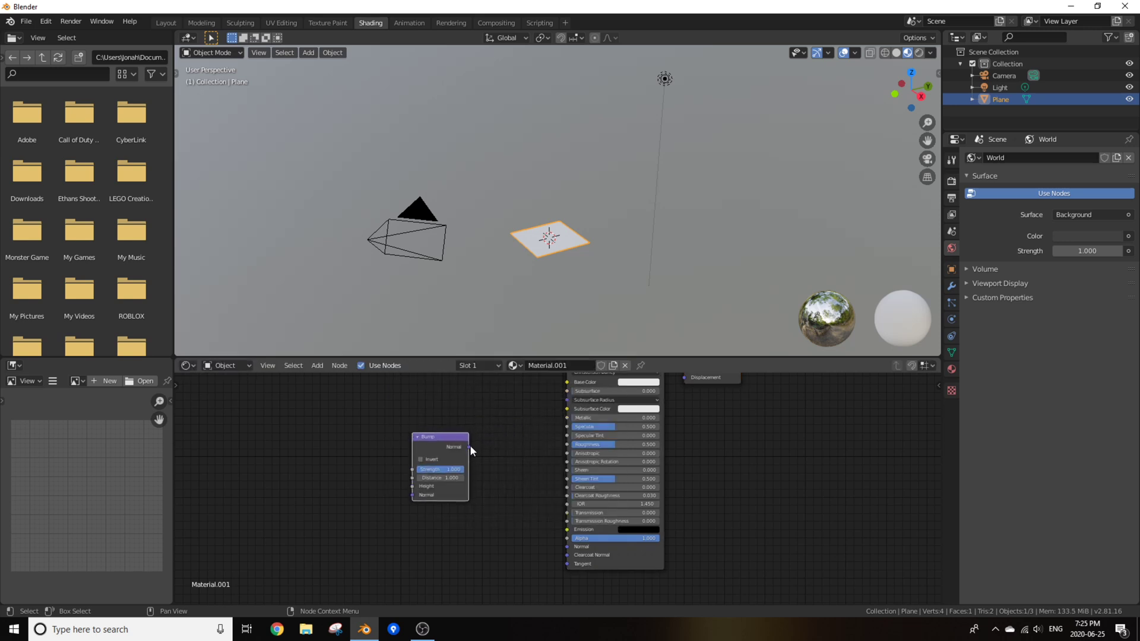
{"action": "left_click_drag", "start_coordinate": [469, 447], "coordinate": [569, 547]}
{"action": "middle_click_drag", "start_coordinate": [356, 474], "coordinate": [441, 496]}
Add an Image Texture node for Displacement.png and link its Color to the Bump Height.
{"action": "key", "text": "shift+a"}
{"action": "type", "text": "ima"}
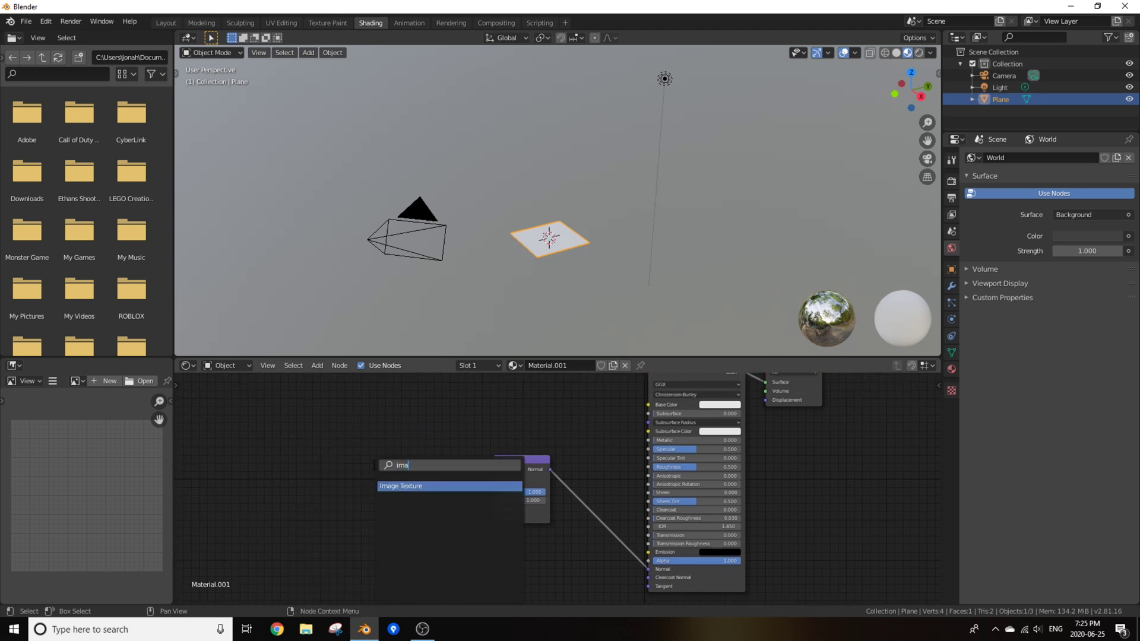
{"action": "type", "text": "ge"}
{"action": "key", "text": "Return"}
{"action": "left_click", "coordinate": [410, 504]}
{"action": "left_click_drag", "start_coordinate": [435, 486], "coordinate": [473, 509]}
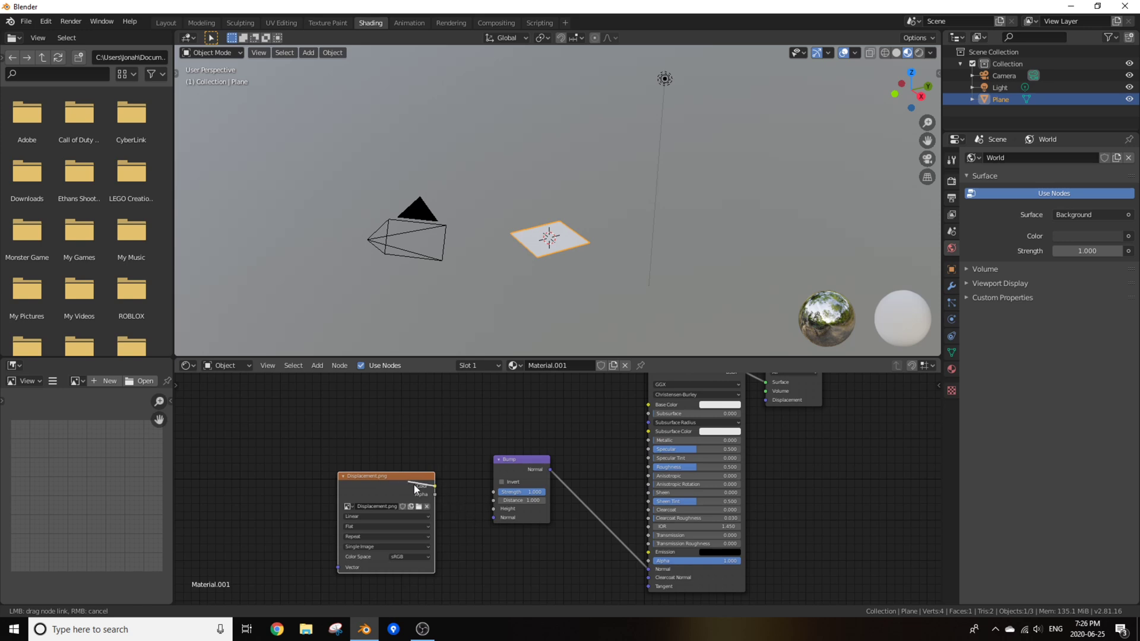
{"action": "left_click_drag", "start_coordinate": [490, 508], "coordinate": [490, 510]}
{"action": "middle_click_drag", "start_coordinate": [362, 226], "coordinate": [442, 161]}
{"action": "left_click", "coordinate": [449, 118]}
{"action": "middle_click_drag", "start_coordinate": [449, 119], "coordinate": [715, 125]}
Move the light straight up along Z above the plane.
{"action": "key", "text": "g"}
{"action": "key", "text": "z"}
{"action": "left_click", "coordinate": [720, 220]}
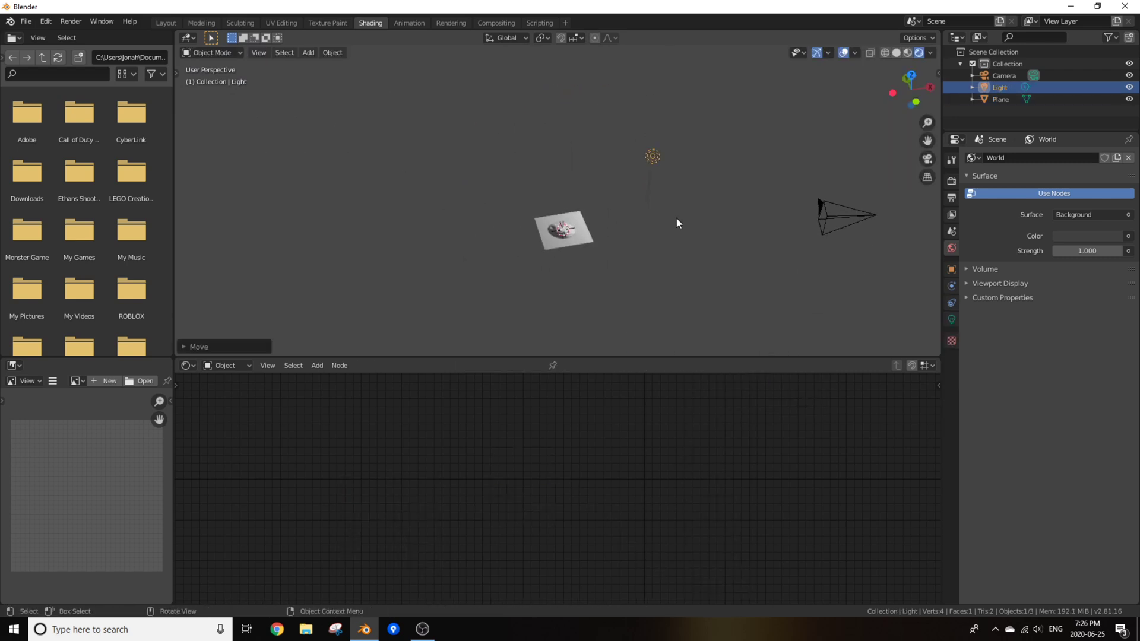
{"action": "scroll", "coordinate": [677, 221], "scroll_direction": "up", "scroll_amount": 3}
{"action": "middle_click_drag", "start_coordinate": [677, 222], "coordinate": [622, 226]}
{"action": "scroll", "coordinate": [620, 238], "scroll_direction": "up", "scroll_amount": 5}
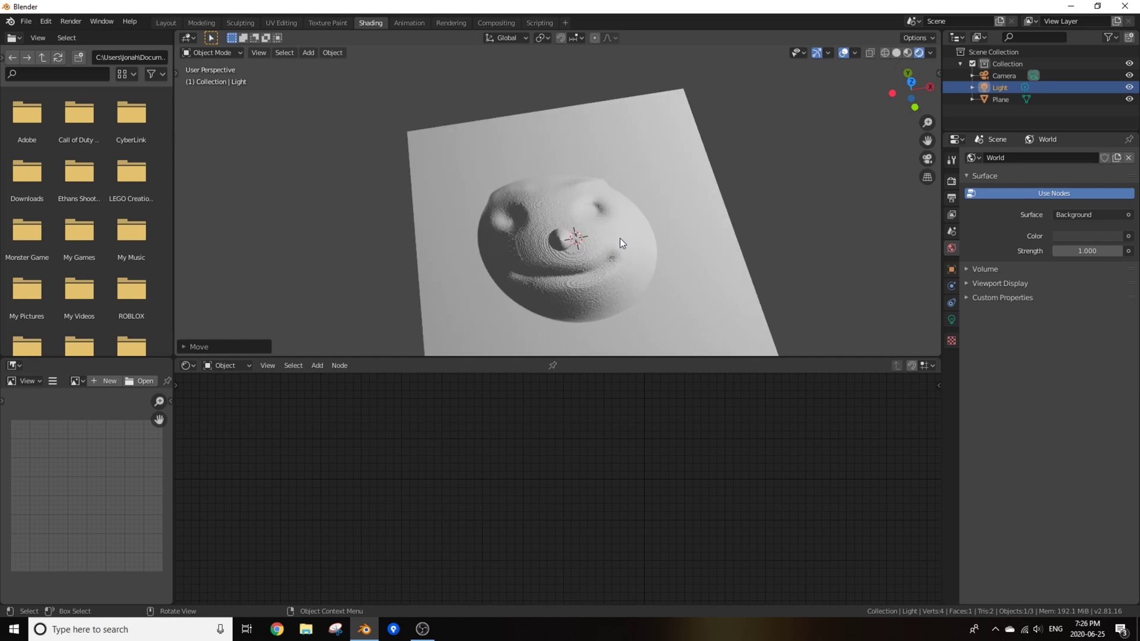
Select the plane and lower the Bump node Strength to 0.200.
{"action": "left_click", "coordinate": [512, 255]}
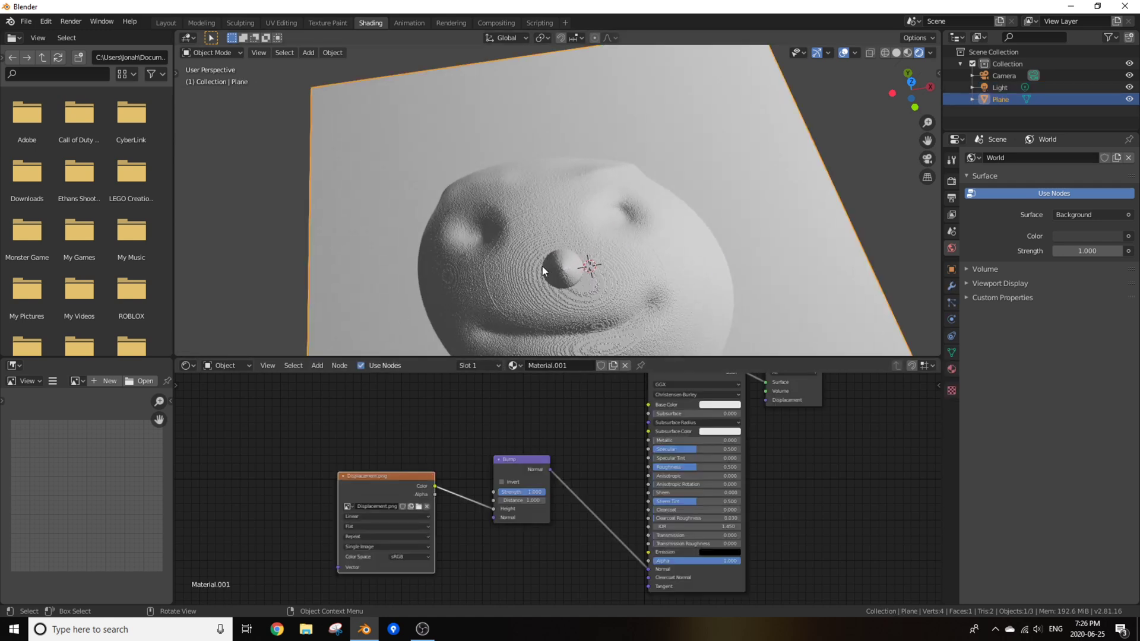
{"action": "middle_click_drag", "start_coordinate": [566, 279], "coordinate": [483, 141]}
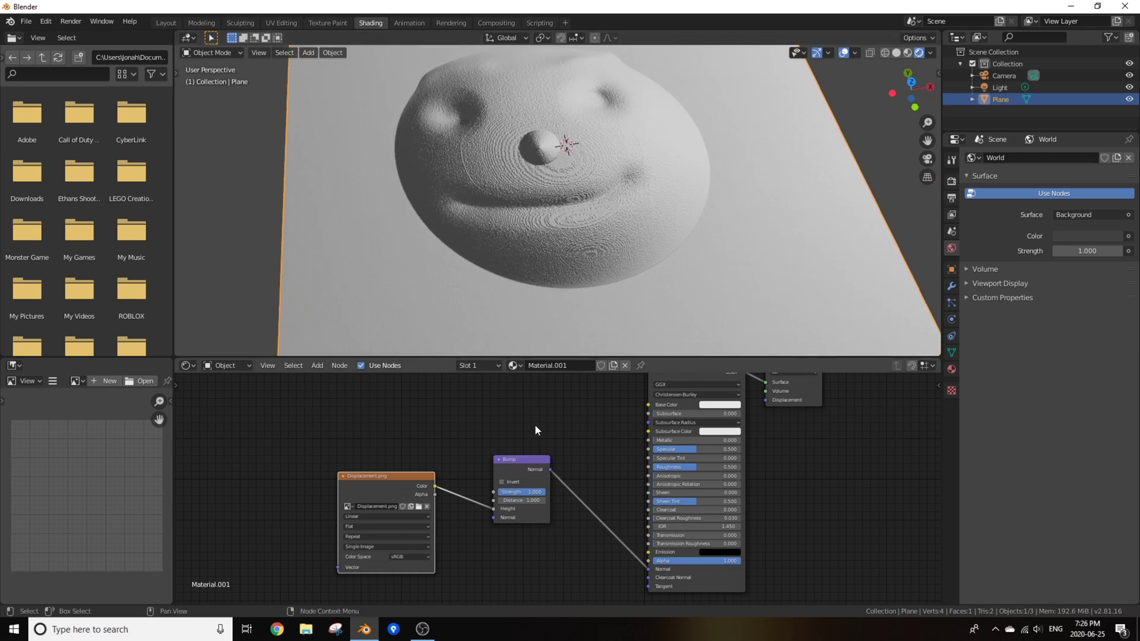
{"action": "left_click_drag", "start_coordinate": [530, 494], "coordinate": [495, 494]}
{"action": "scroll", "coordinate": [481, 268], "scroll_direction": "down", "scroll_amount": 3}
{"action": "middle_click_drag", "start_coordinate": [481, 269], "coordinate": [578, 248]}
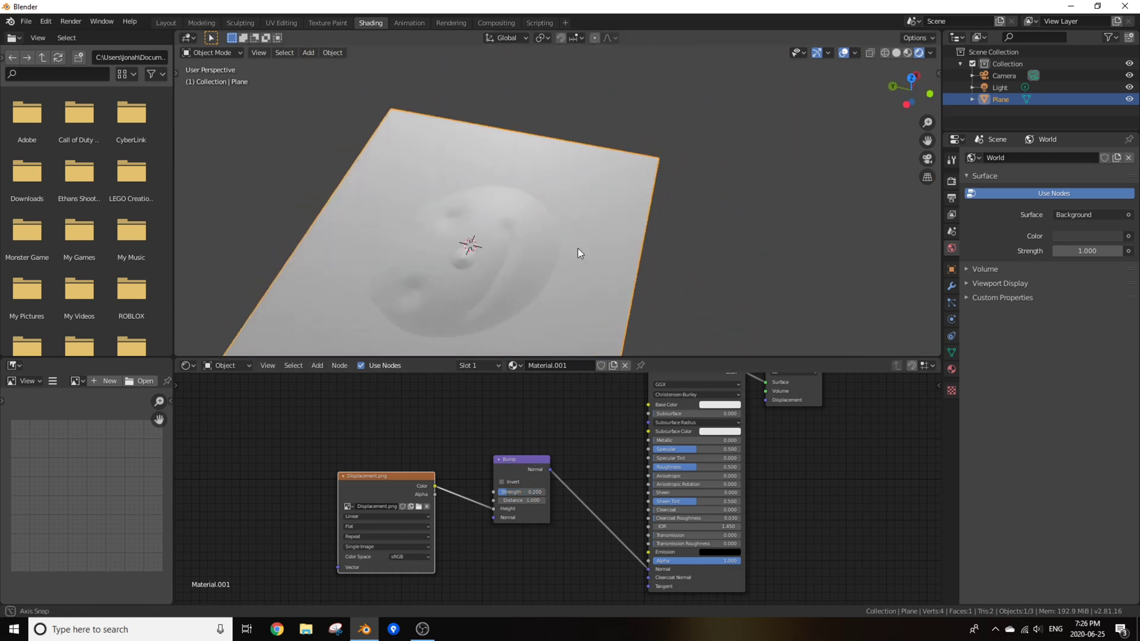
{"action": "middle_click_drag", "start_coordinate": [456, 300], "coordinate": [621, 241], "text": "shift"}
{"action": "scroll", "coordinate": [620, 244], "scroll_direction": "up", "scroll_amount": 4}
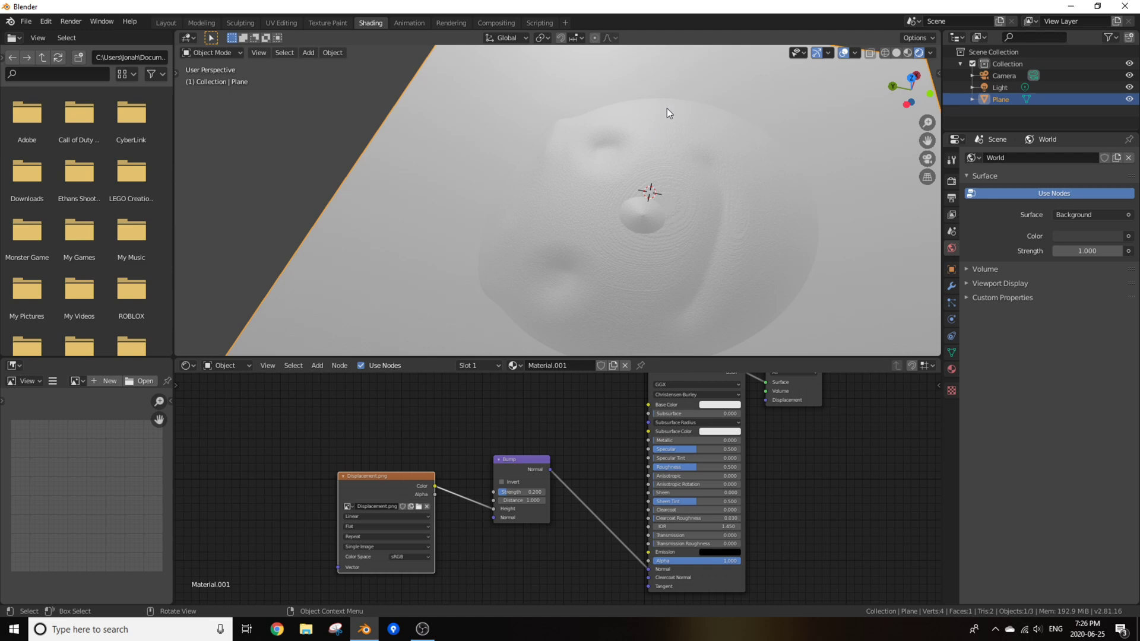
{"action": "scroll", "coordinate": [700, 147], "scroll_direction": "down", "scroll_amount": 5}
{"action": "middle_click_drag", "start_coordinate": [697, 226], "coordinate": [591, 261]}
{"action": "middle_click_drag", "start_coordinate": [703, 278], "coordinate": [696, 225]}
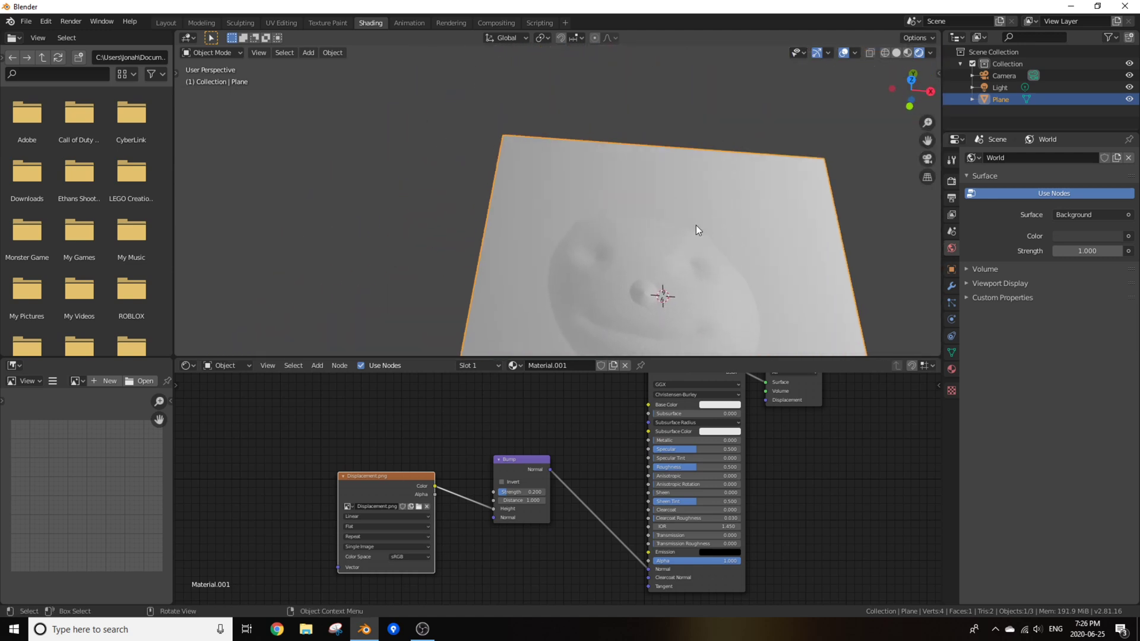
{"action": "scroll", "coordinate": [695, 224], "scroll_direction": "down", "scroll_amount": 2}
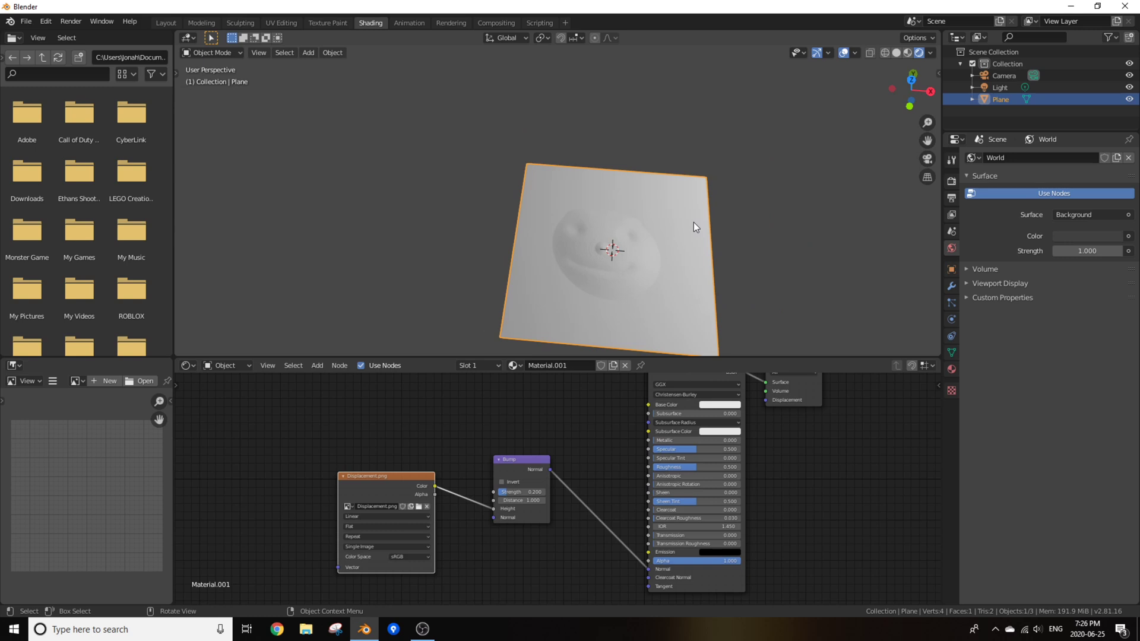